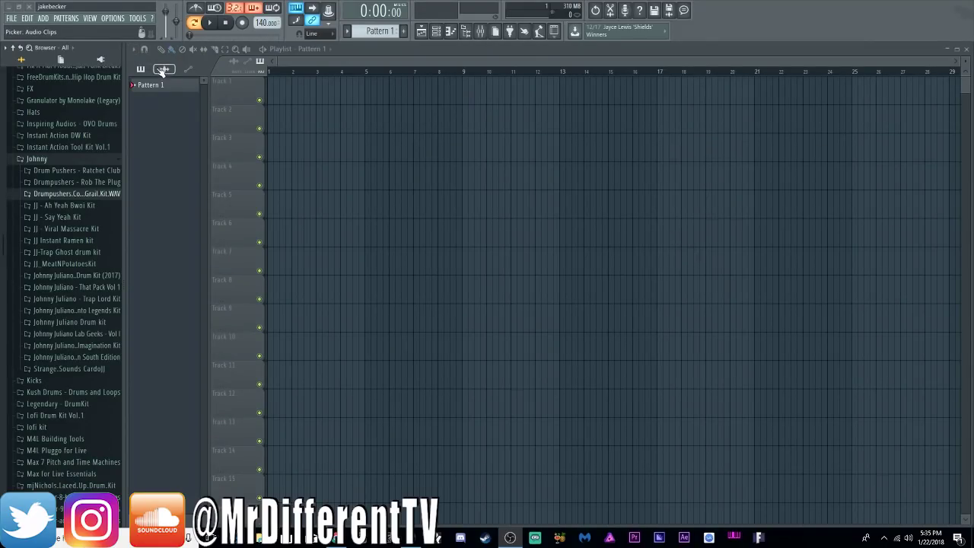
In Options > Audio settings, review the devices and keep ASIO Link selected
click(112, 18)
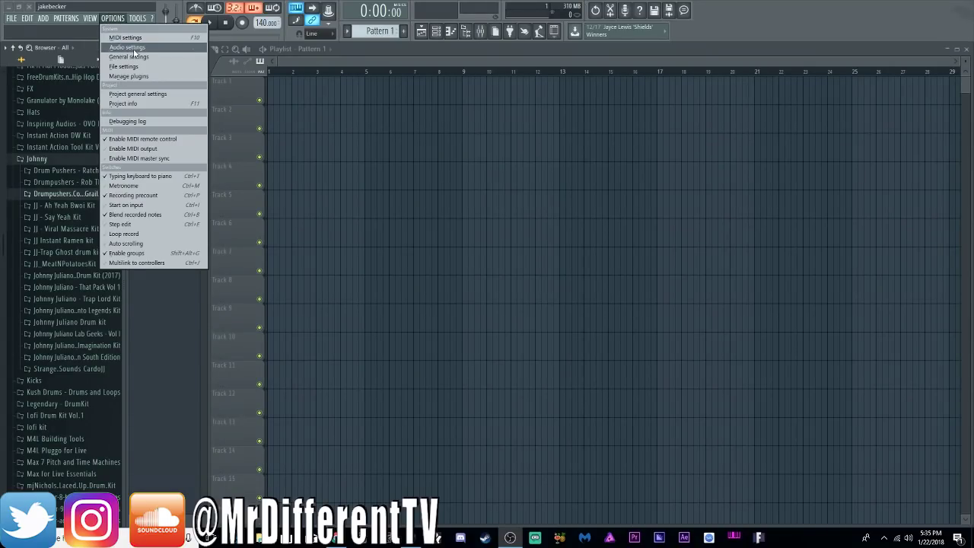
click(127, 47)
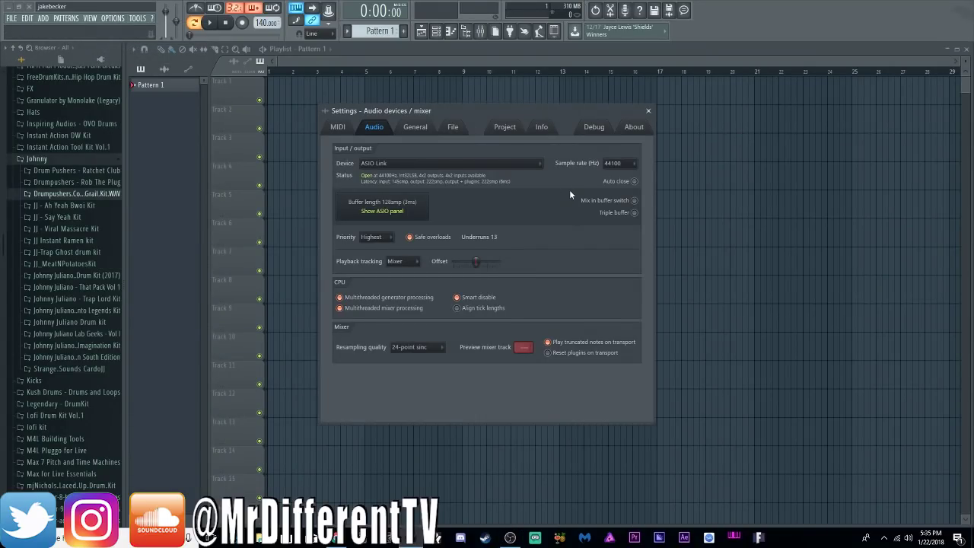
click(455, 165)
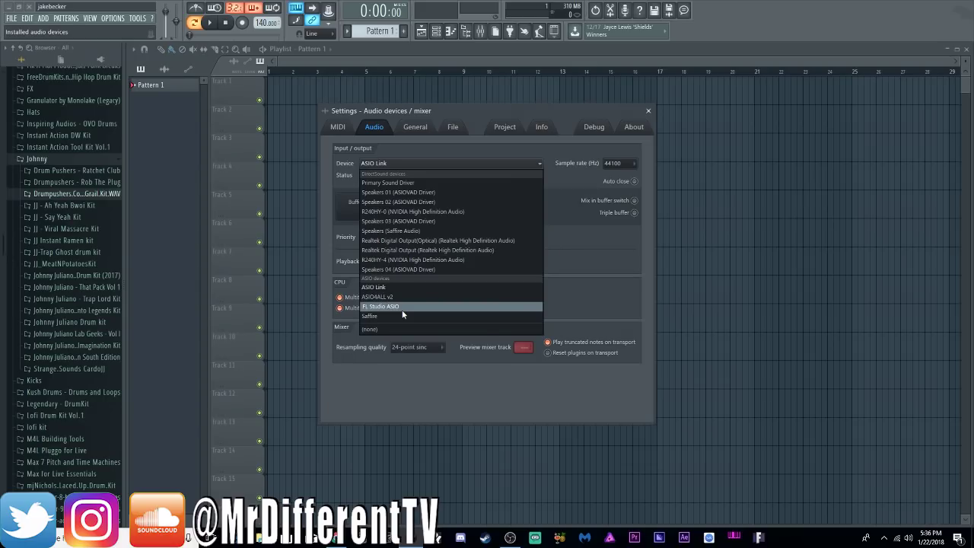
click(607, 266)
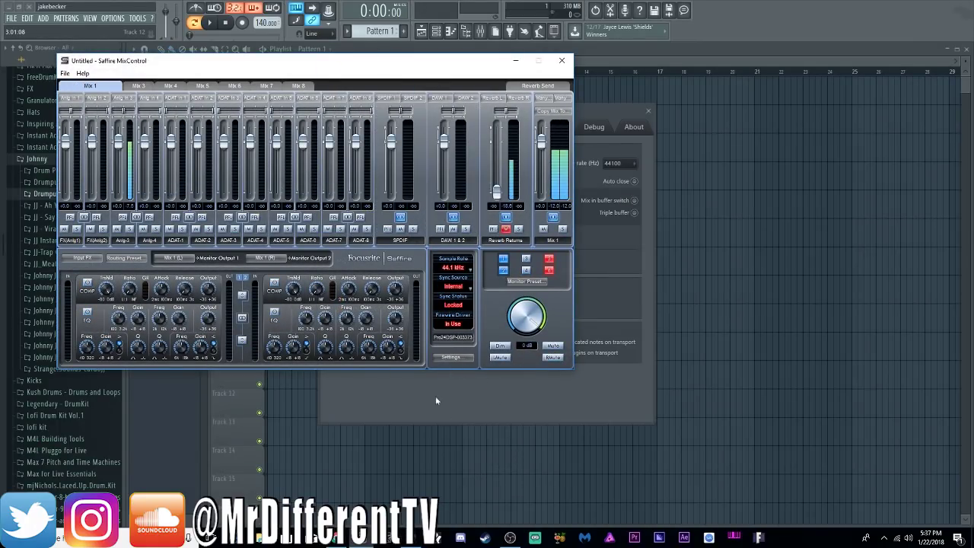
Keep the Saffire ASIO buffer size at 128 samples and close MixControl
click(450, 358)
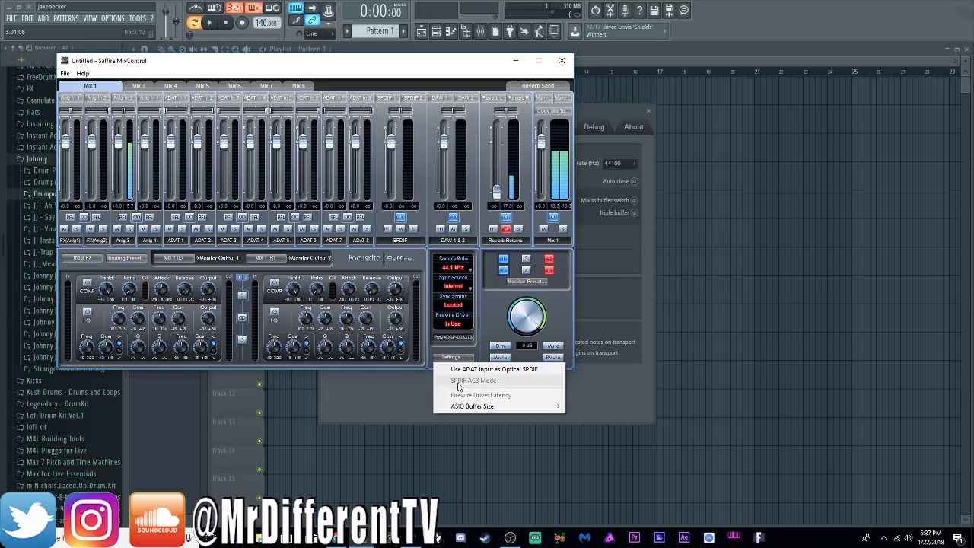
mouse_move(532, 407)
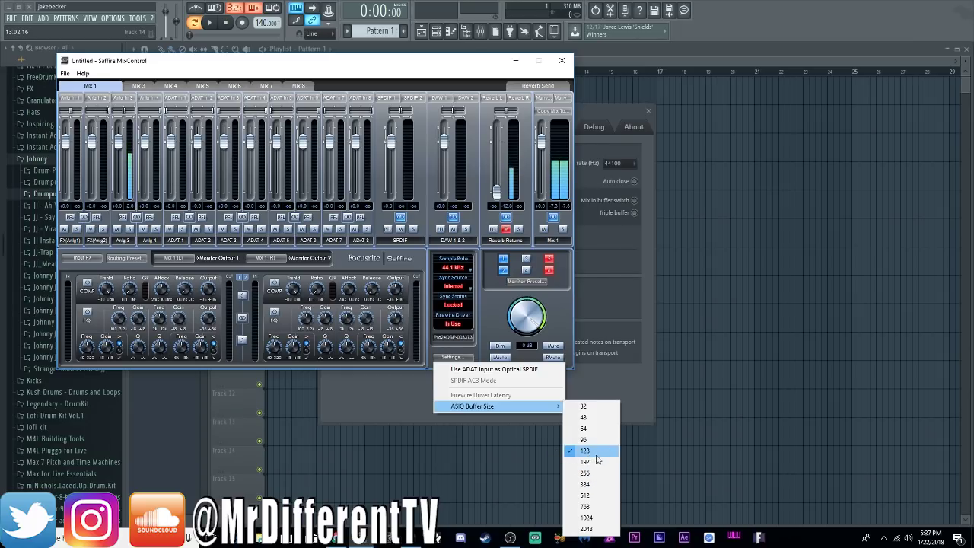
click(586, 451)
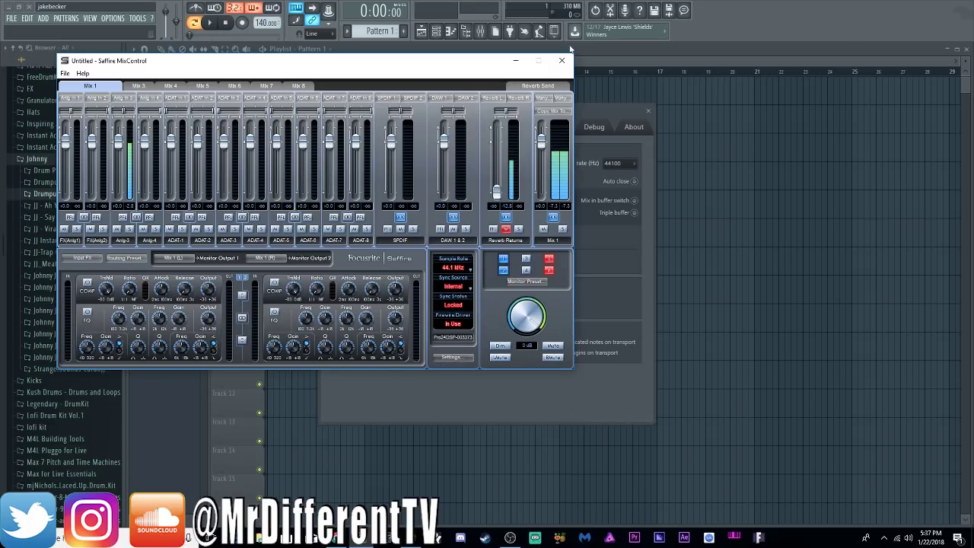
click(562, 60)
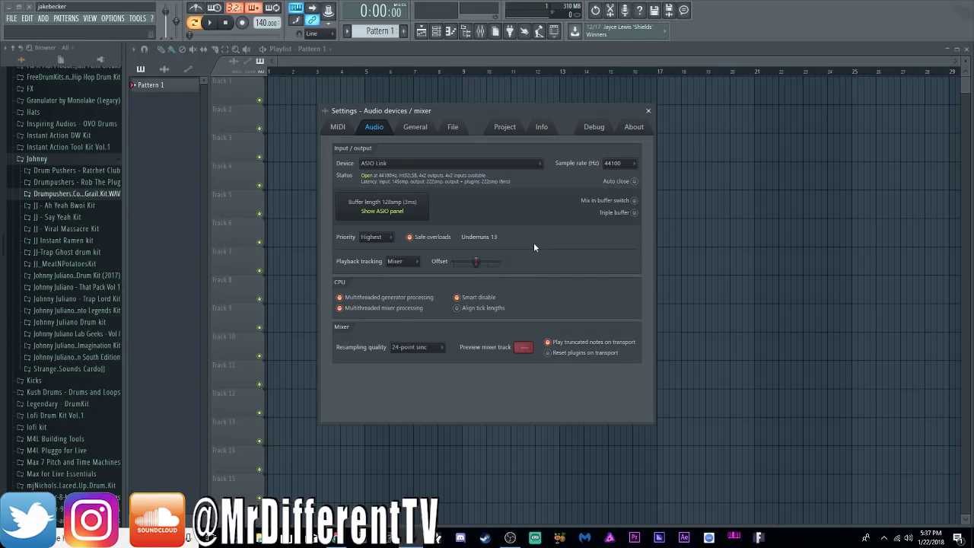
Close the audio settings and bring up mixer Insert 1's audio input choices
click(649, 111)
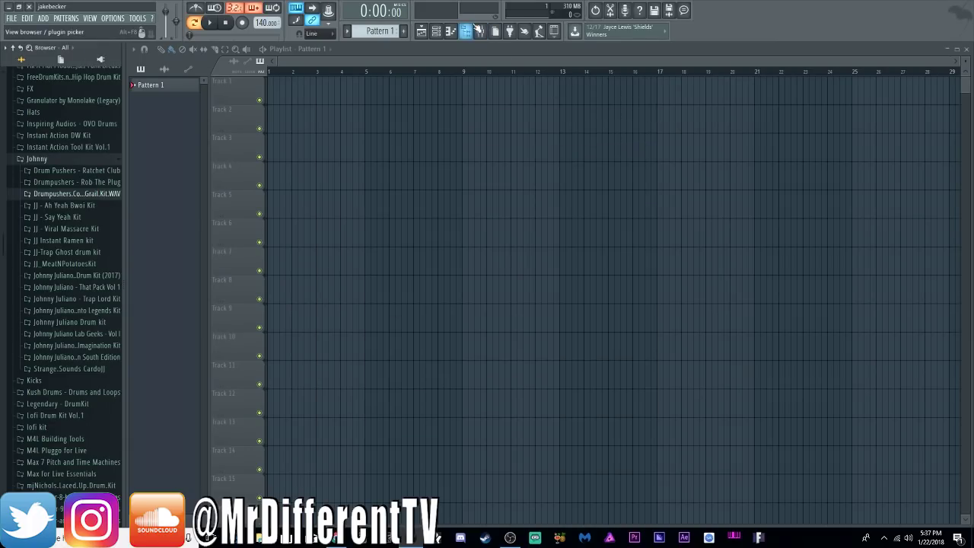
click(479, 30)
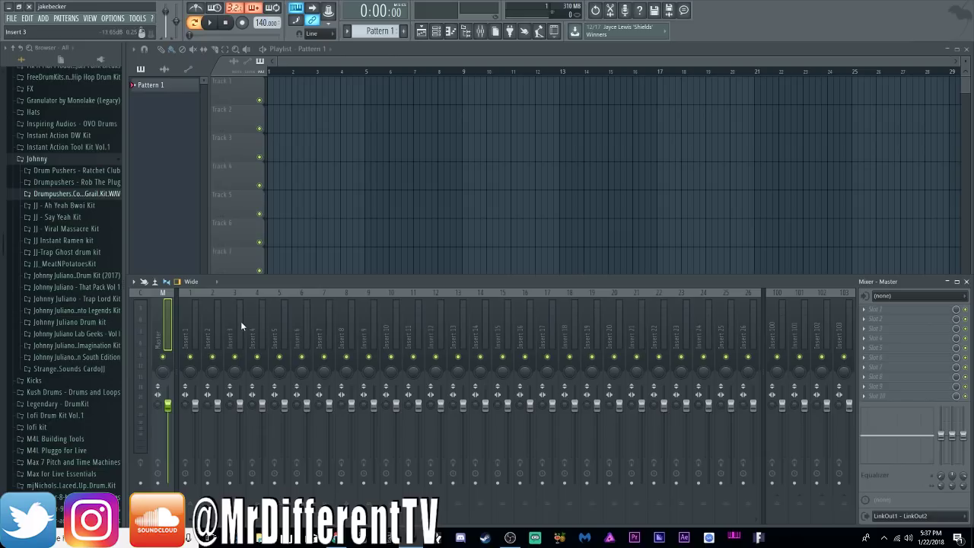
click(202, 329)
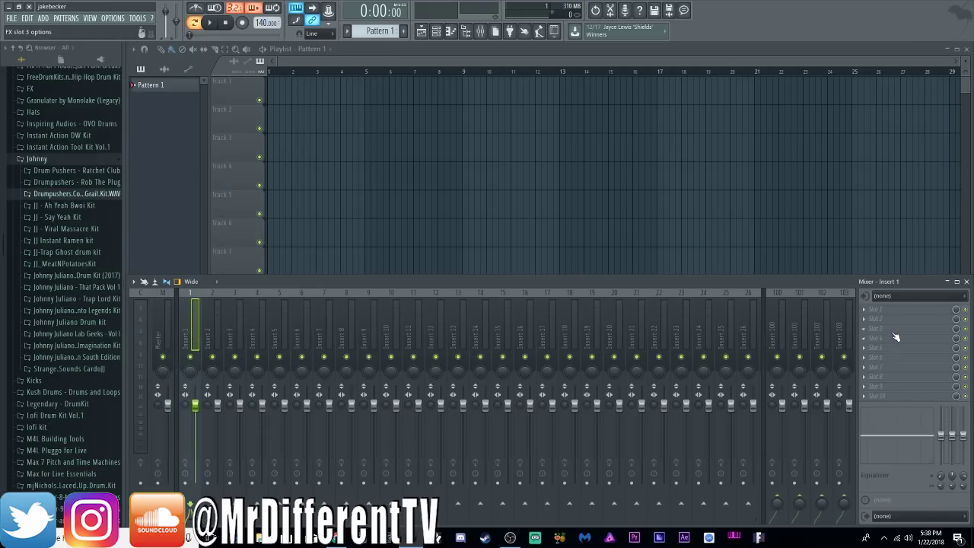
click(909, 297)
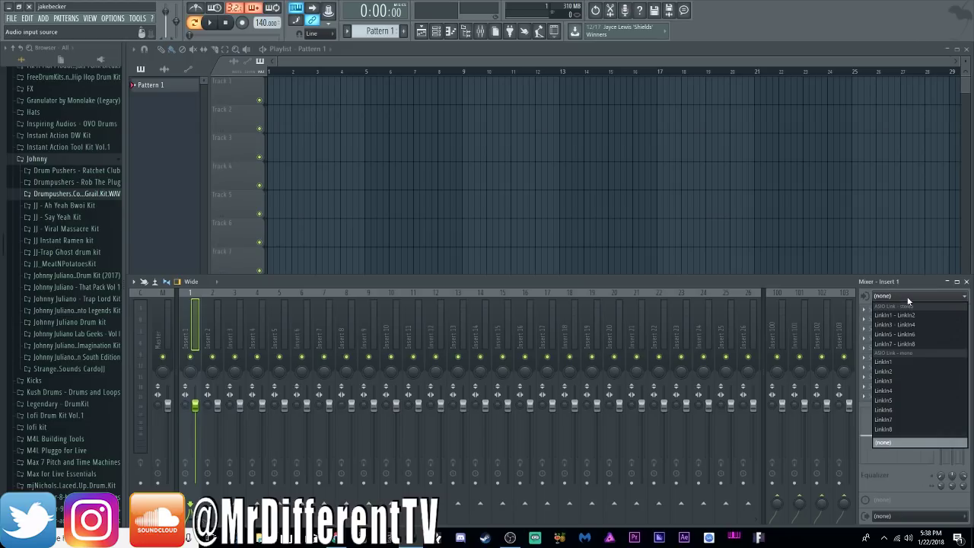
Feed Insert 1 from LinkIn3 and close the ASIO Link window
click(894, 380)
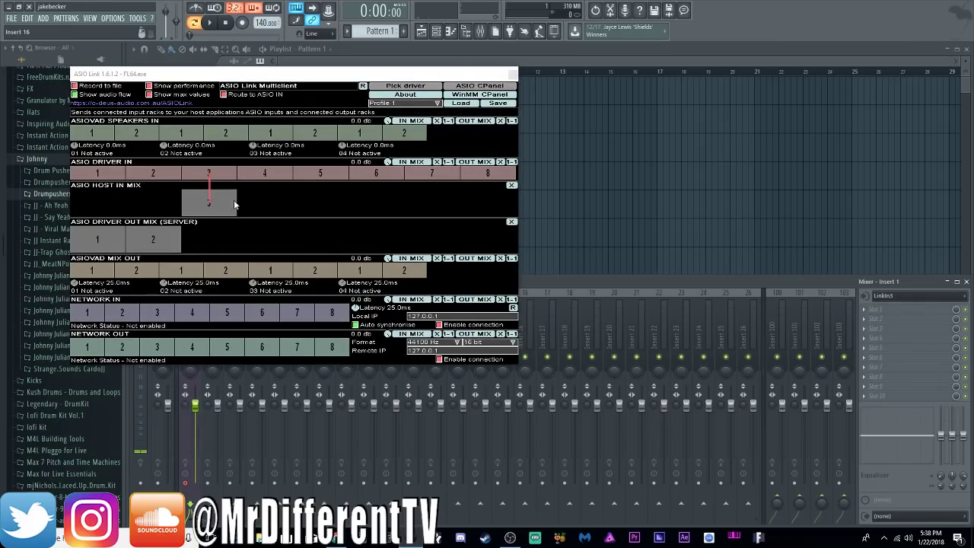
click(512, 74)
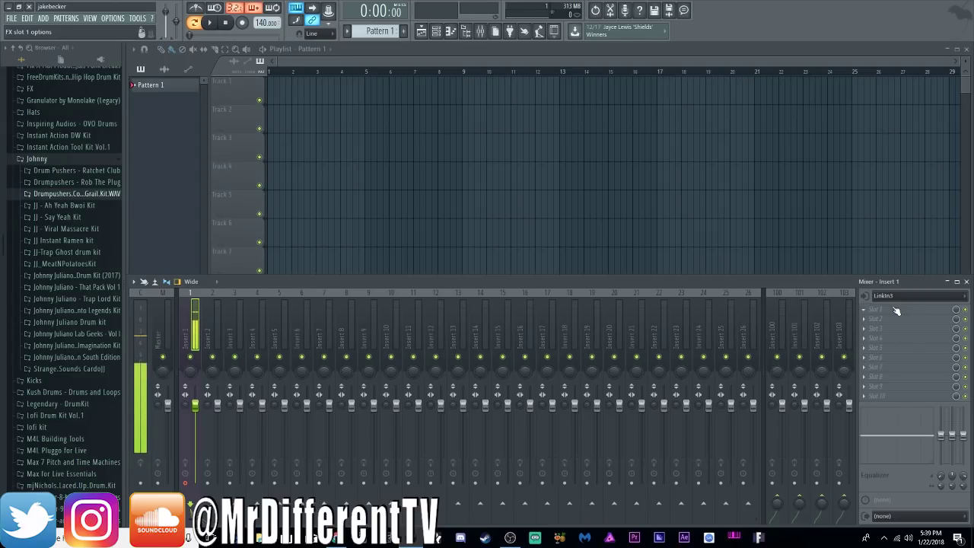
Check the recording filters and arm mixer Insert 1 to record to disk
right_click(247, 26)
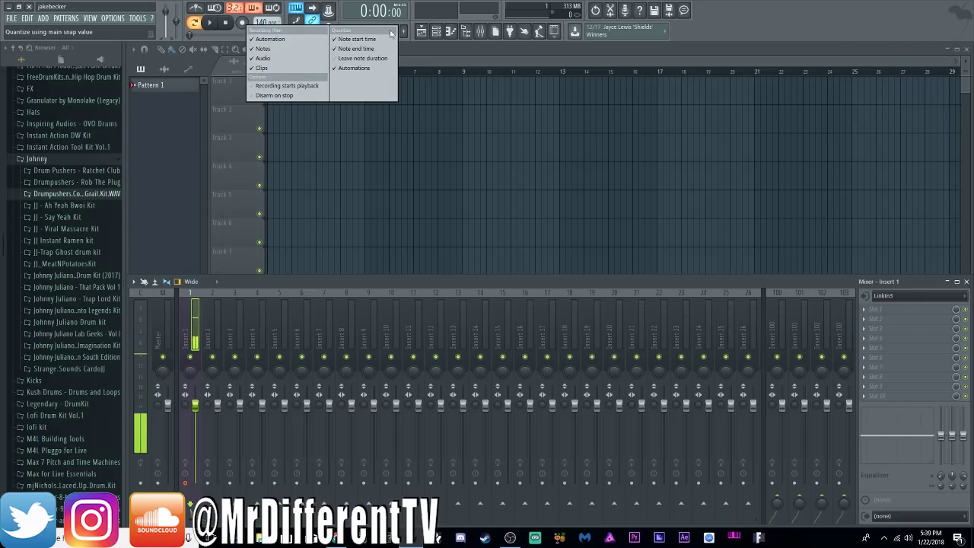
key(F9)
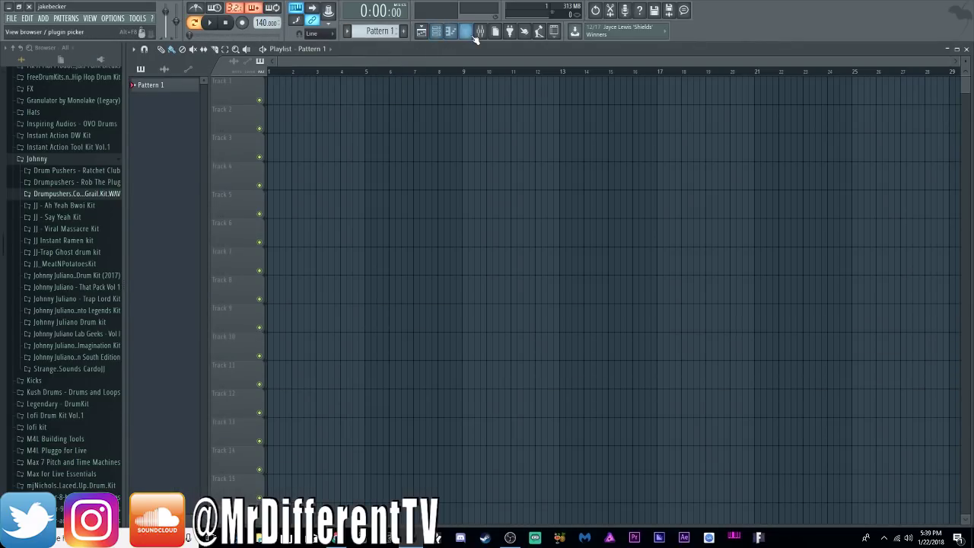
click(469, 32)
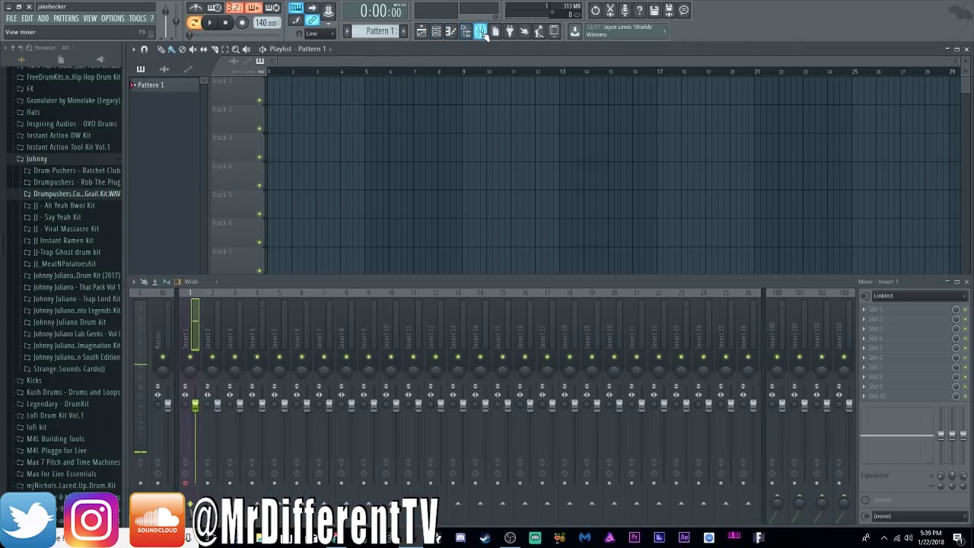
click(184, 483)
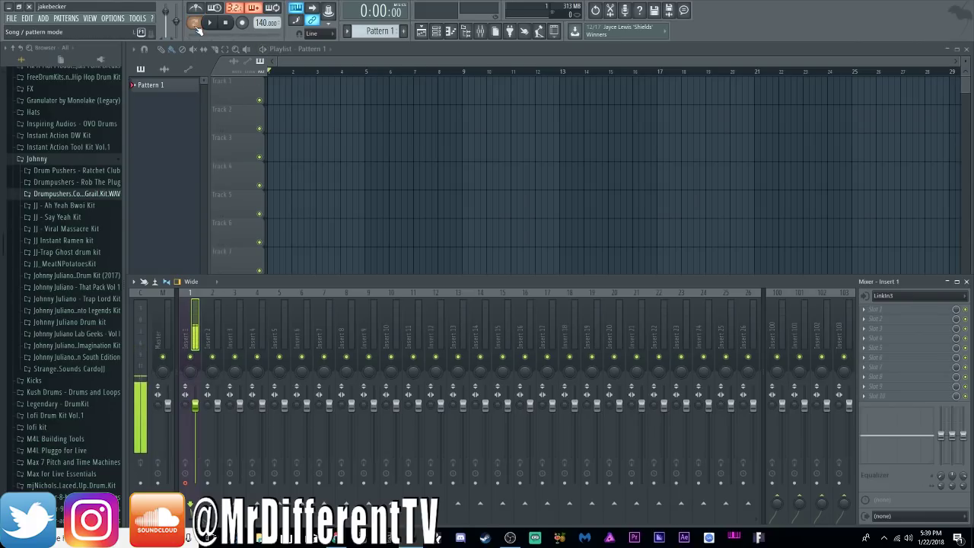
Run a quick test playback with the mixer hidden, then bring the mixer back
key(F9)
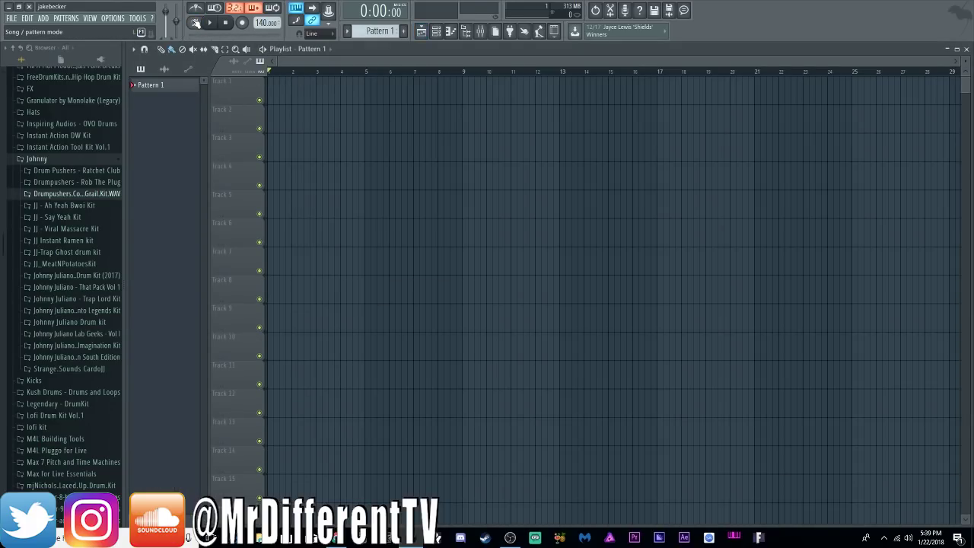
key(space)
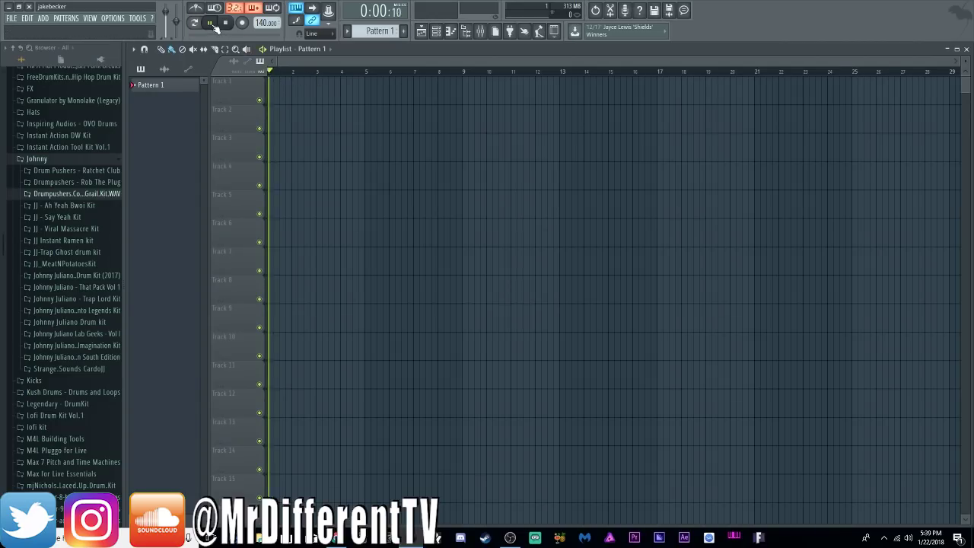
key(space)
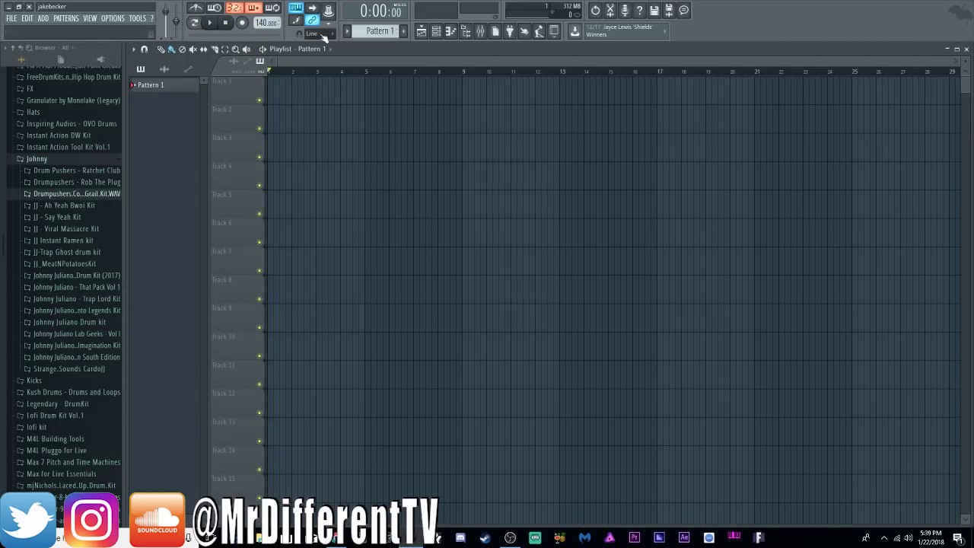
click(480, 31)
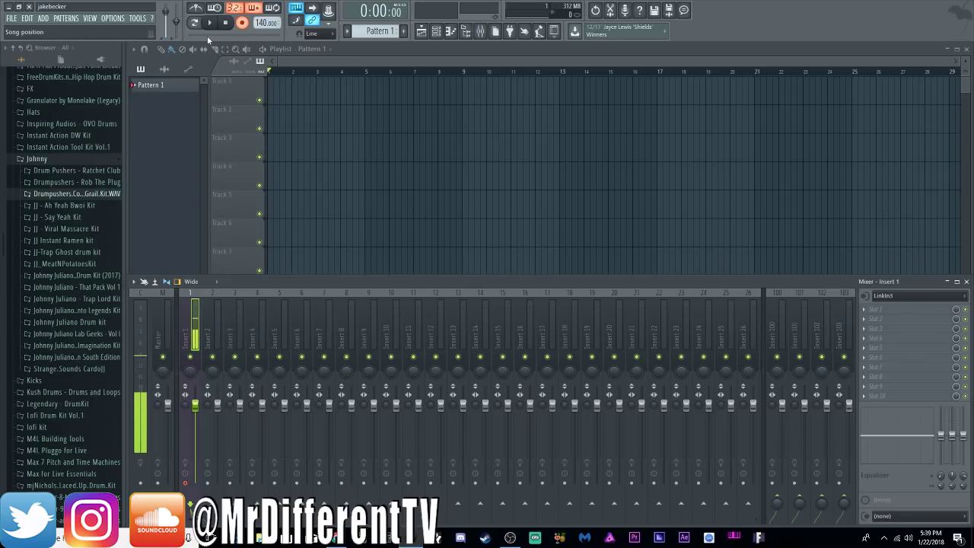
Record a vocal take from Insert 1 onto Track 1, then stop and disarm recording
click(211, 23)
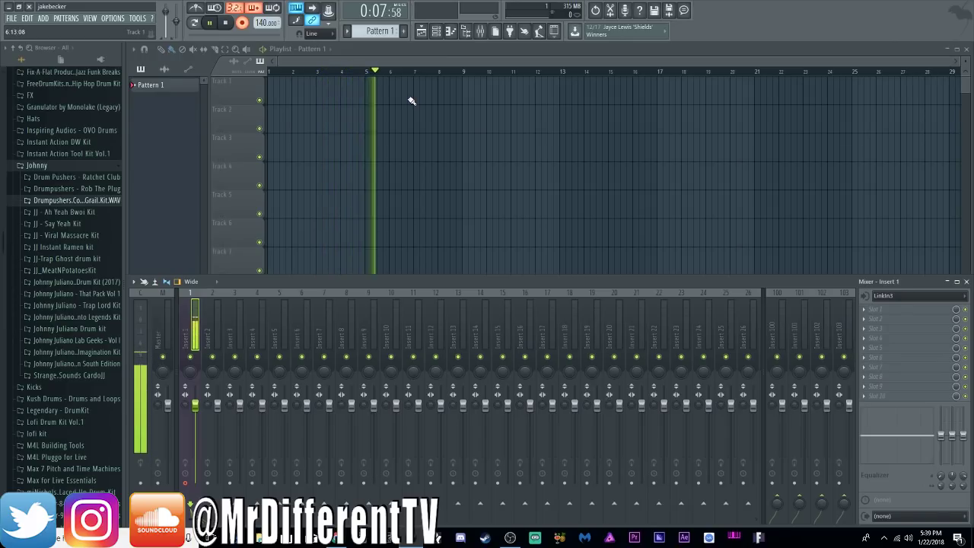
key(space)
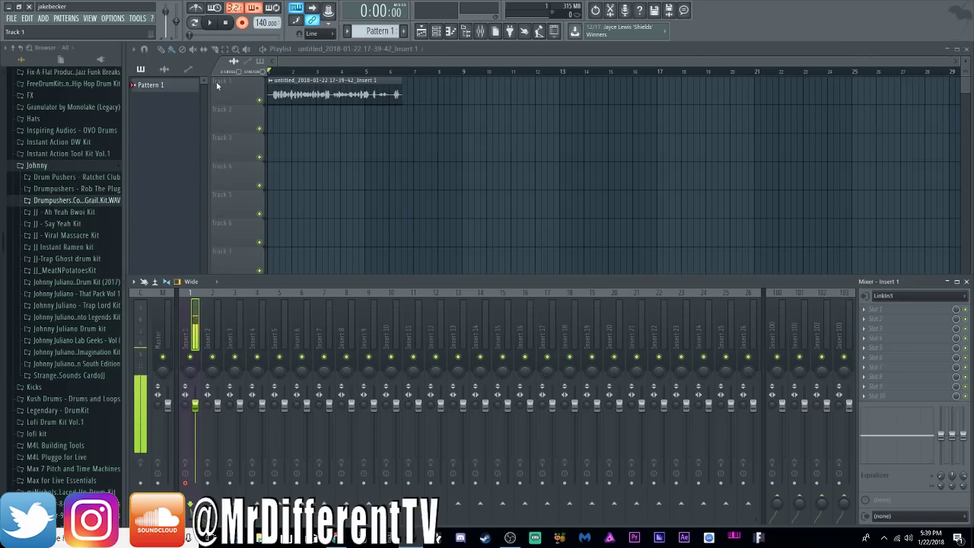
click(243, 25)
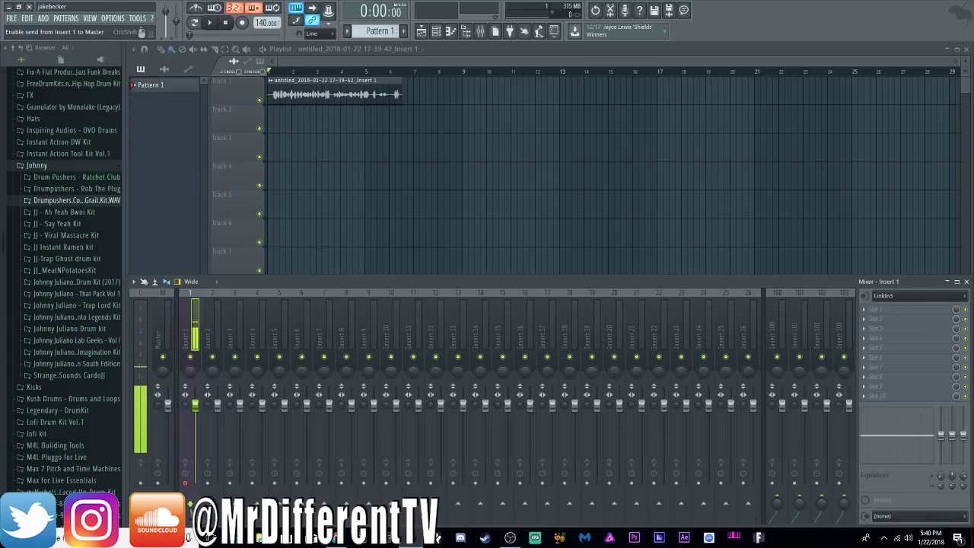
Mute Insert 1, set its input to (none), and play back the recorded take
click(194, 359)
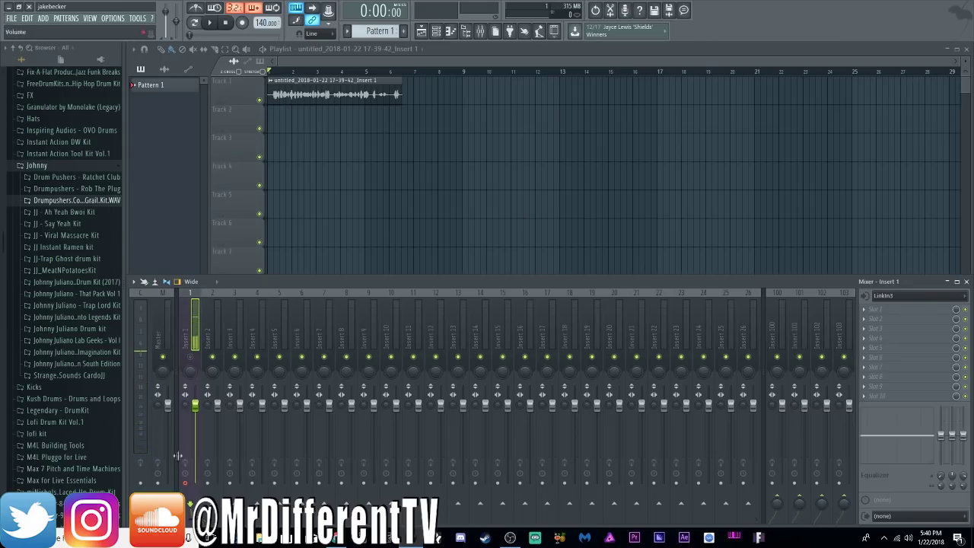
click(913, 295)
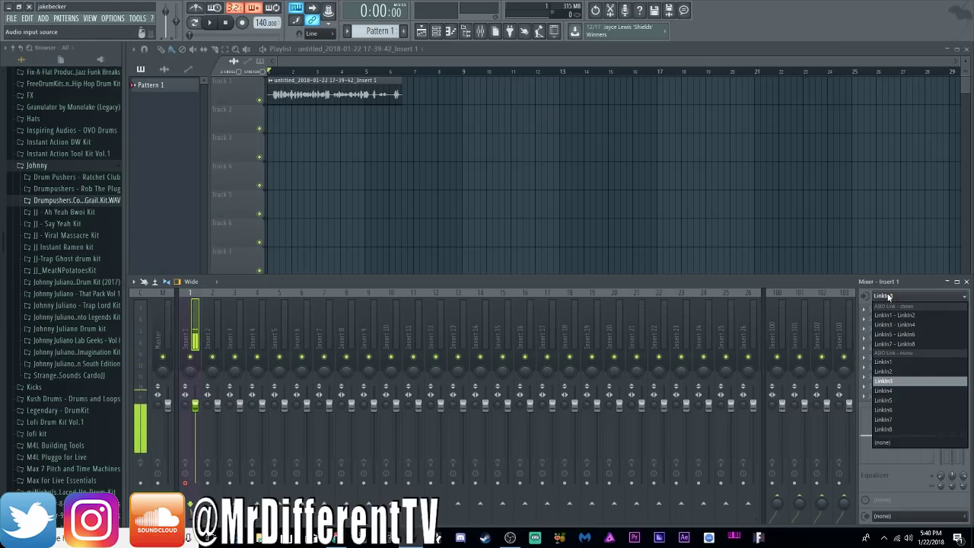
click(898, 443)
click(511, 73)
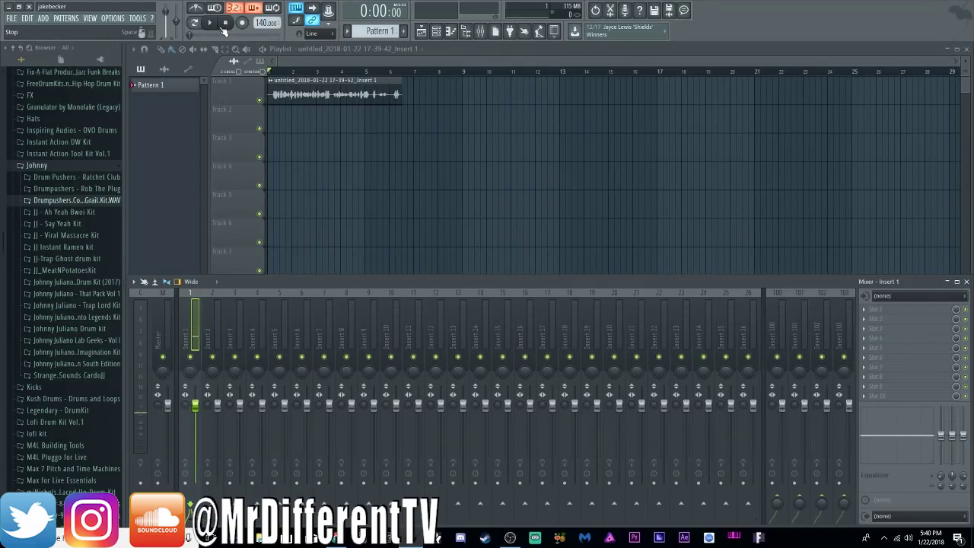
click(218, 25)
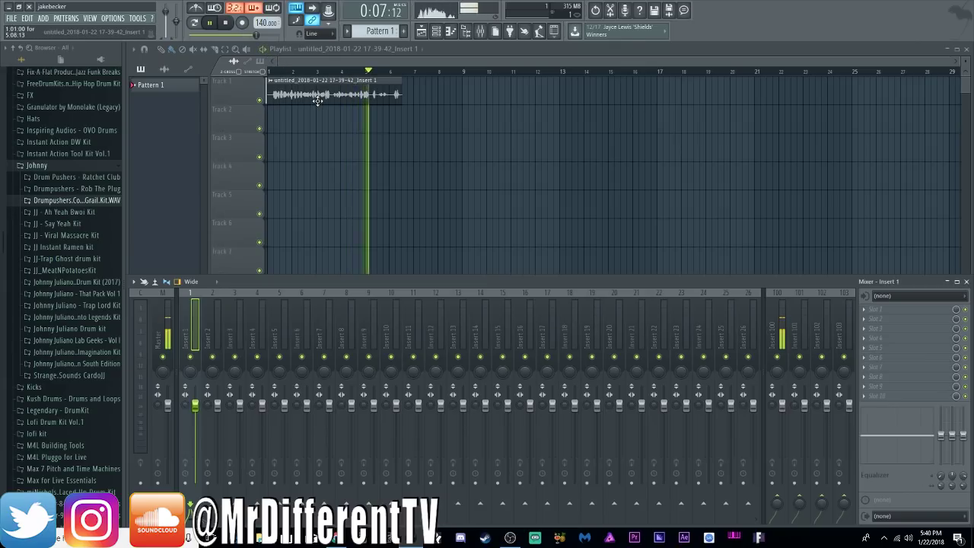
click(229, 25)
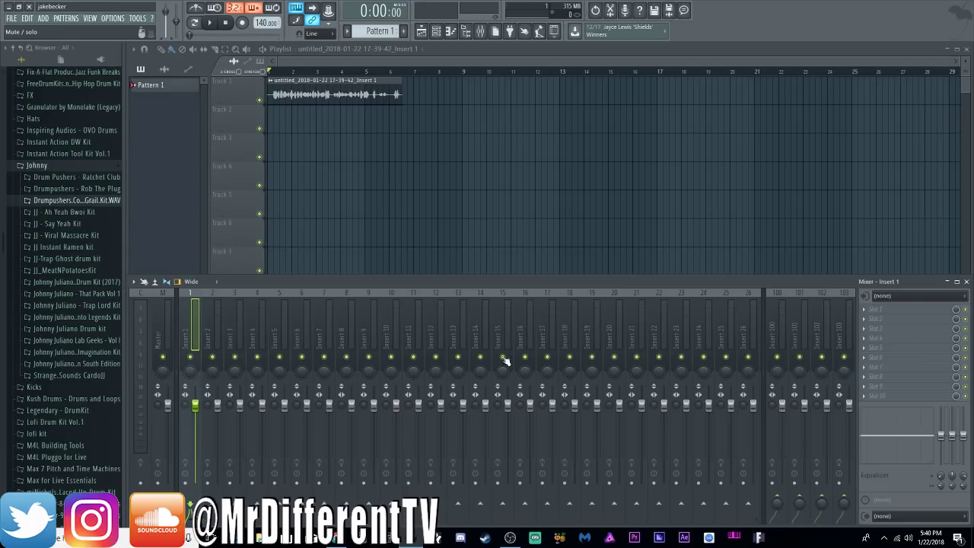
Route LinkIn3 back into Insert 1 and close ASIO Link
click(898, 298)
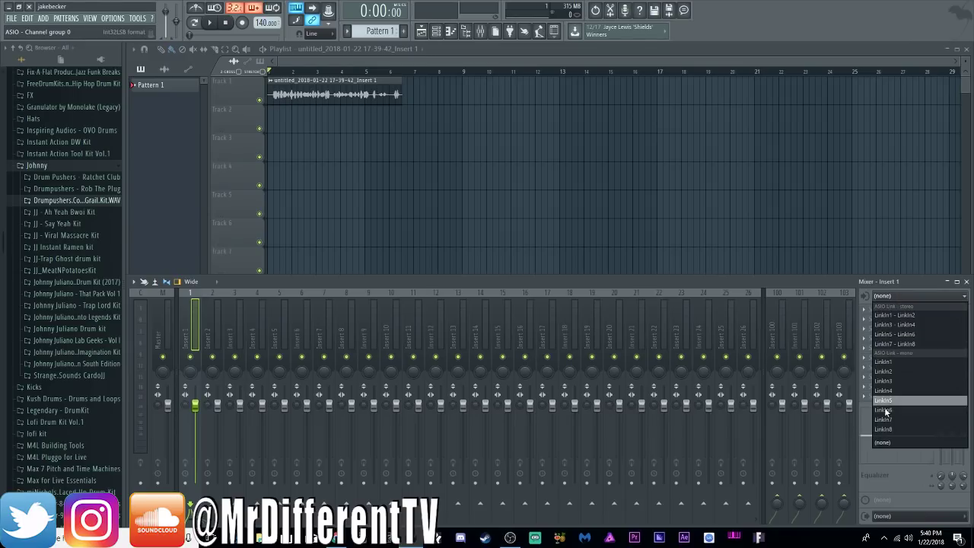
click(895, 382)
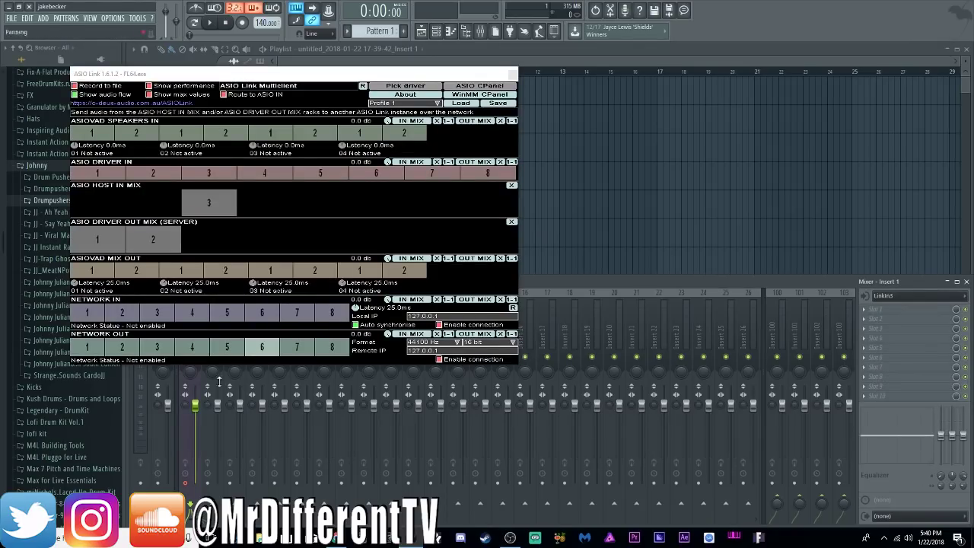
click(211, 171)
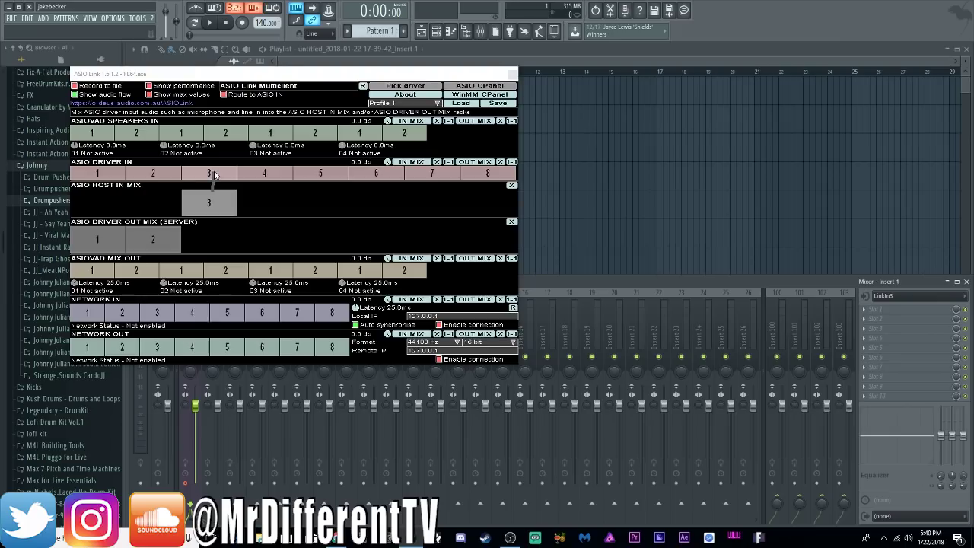
click(513, 76)
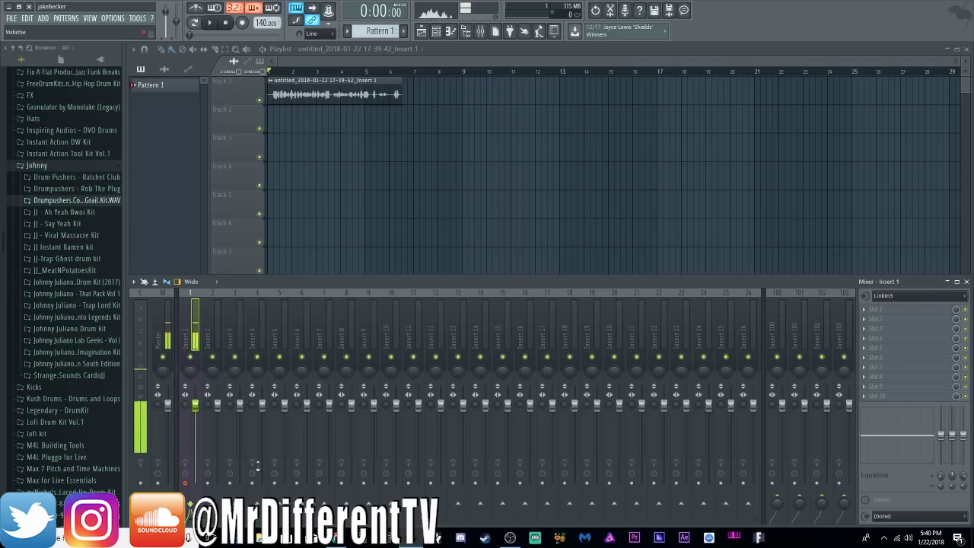
Load Edison into Insert 1's first FX slot and record a short test vocal into it
click(882, 311)
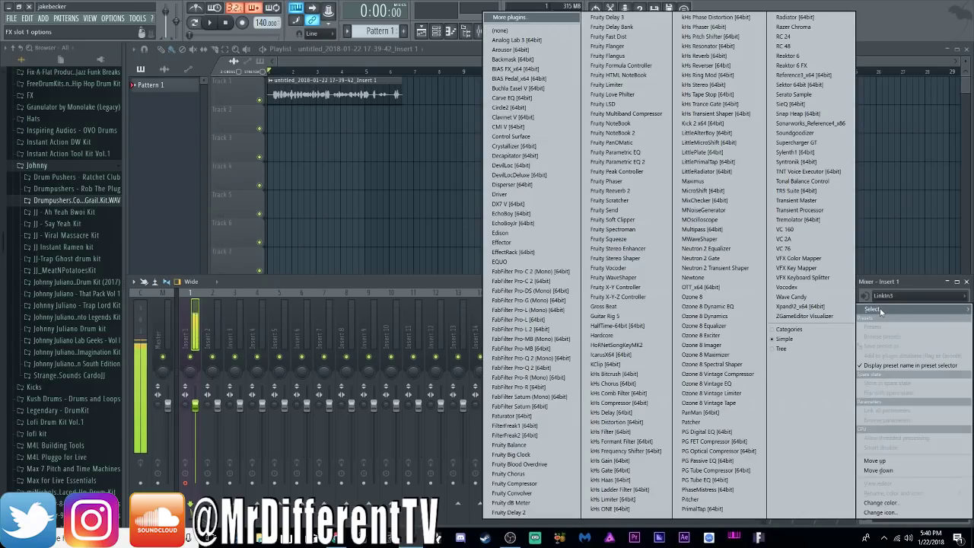
click(501, 232)
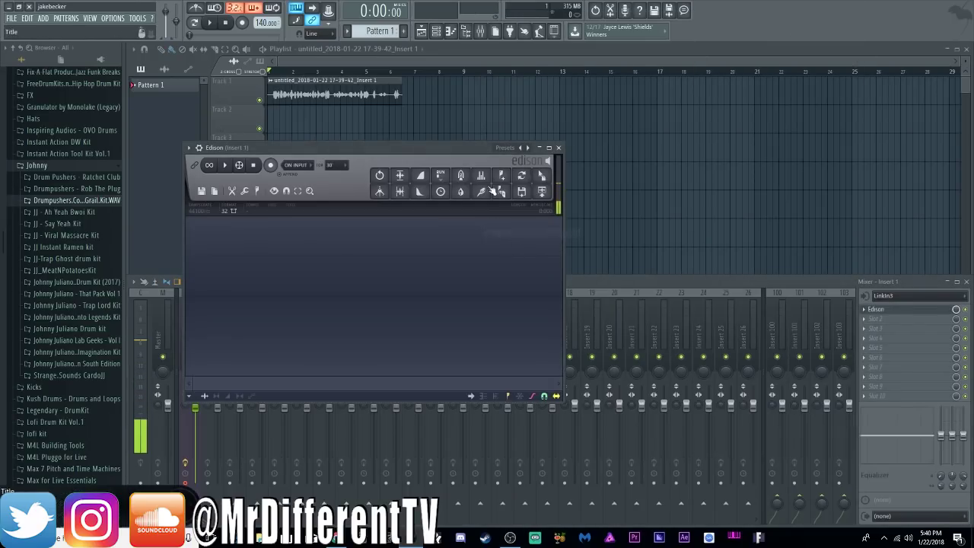
drag(439, 150, 659, 131)
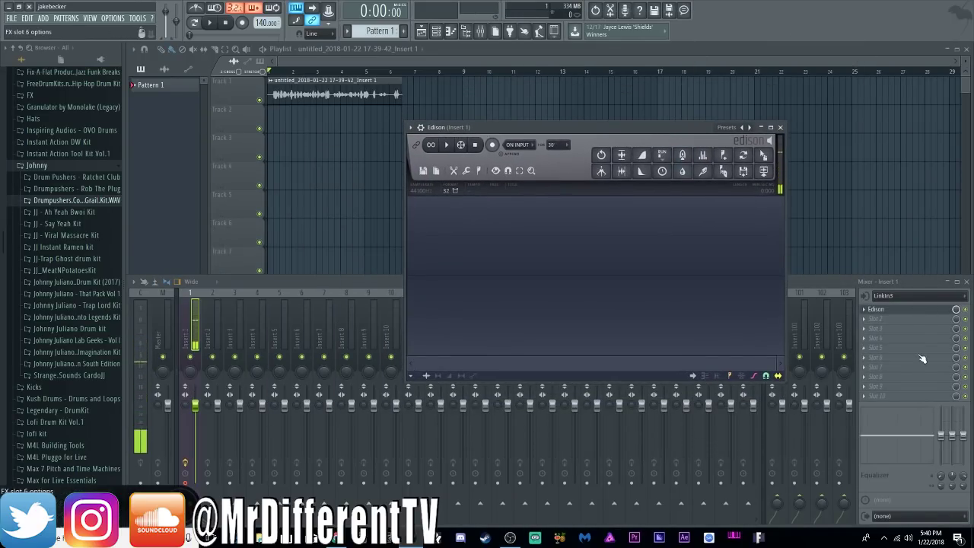
click(493, 145)
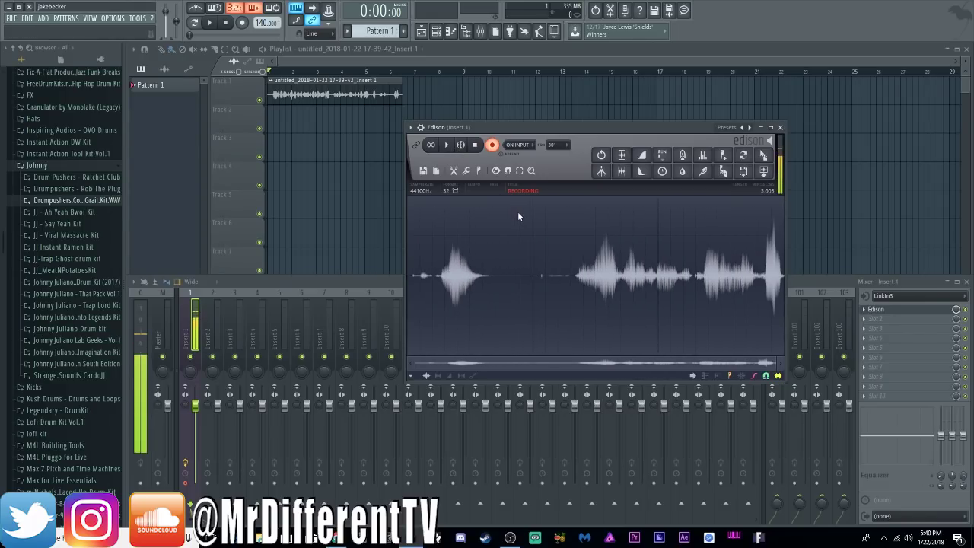
click(477, 147)
click(519, 144)
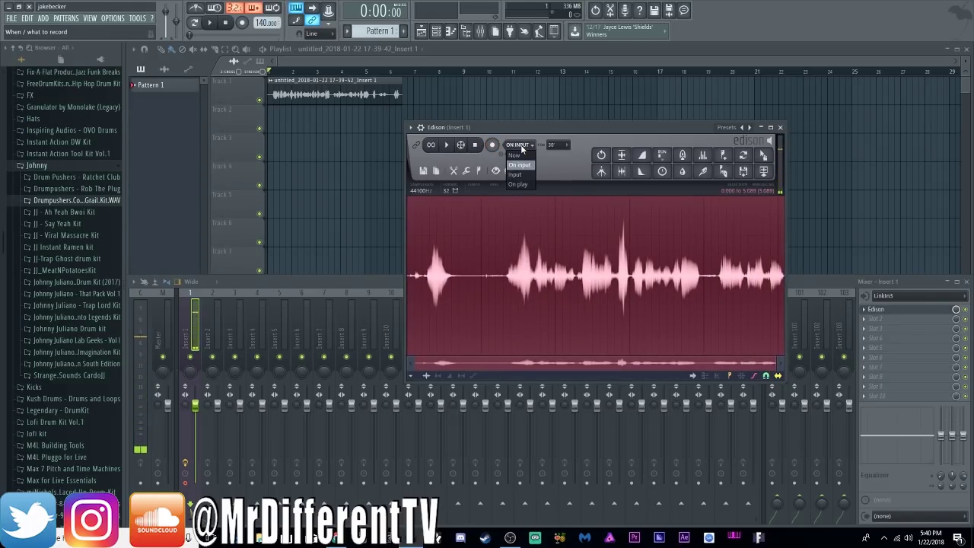
Set Edison to record on play and delete the test waveform
click(518, 184)
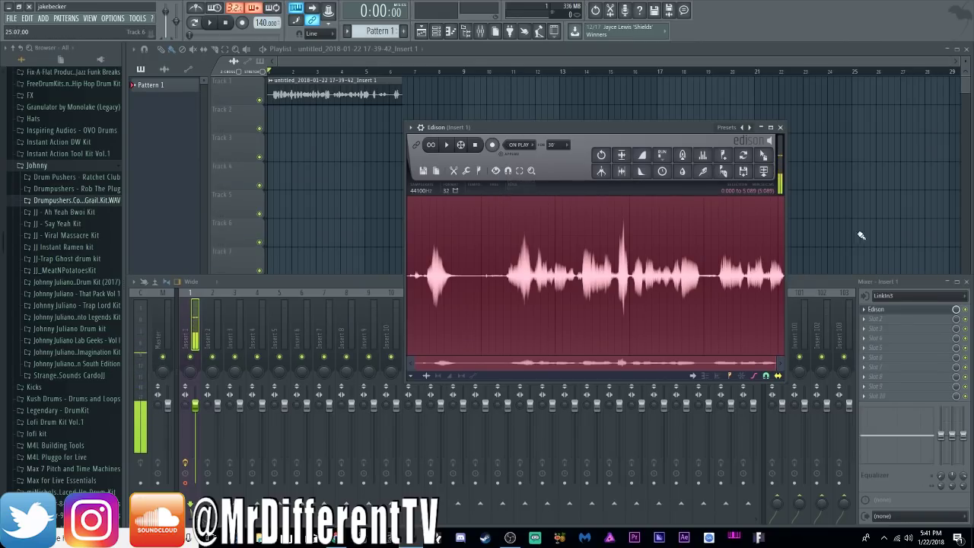
click(455, 176)
click(468, 240)
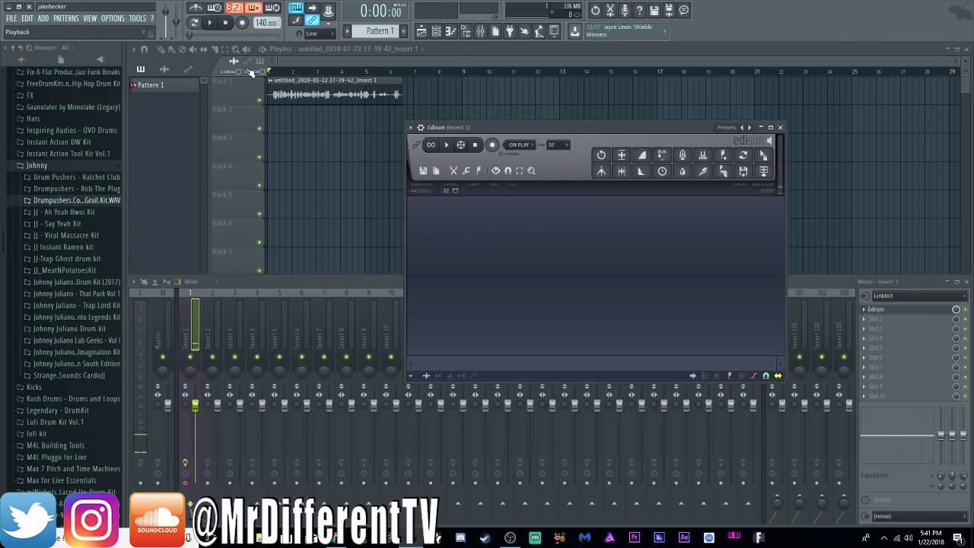
Reopen Edison on Insert 1 and record the vocal as the song plays, then stop
click(342, 67)
click(481, 33)
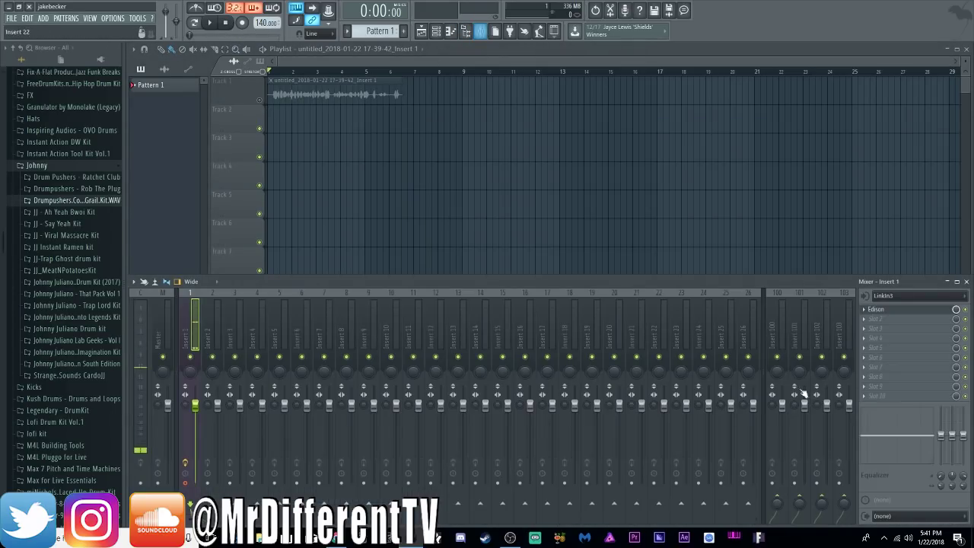
click(903, 311)
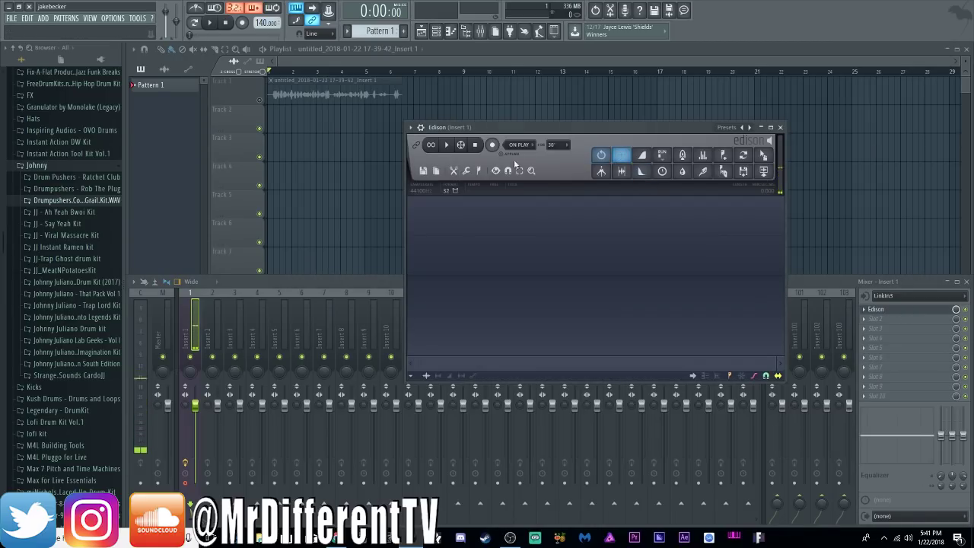
click(492, 145)
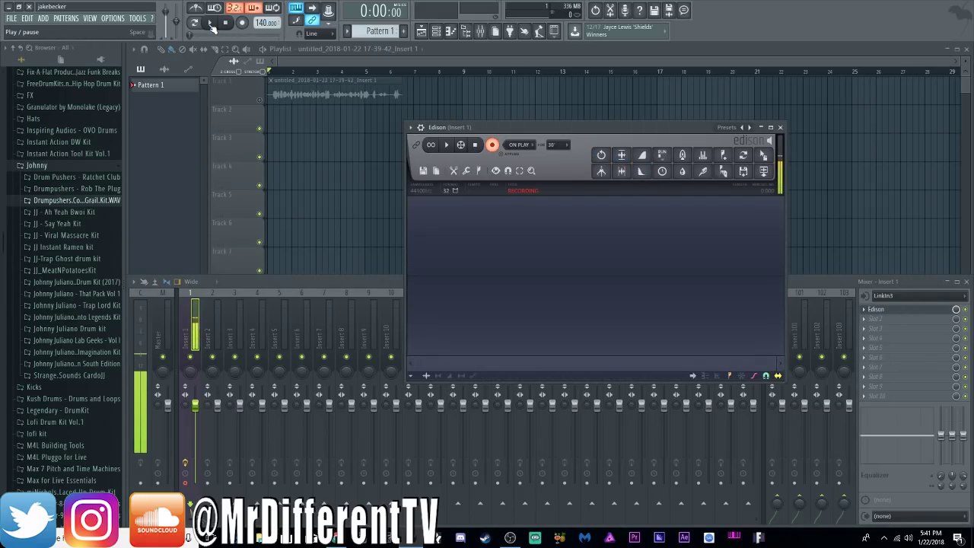
click(210, 24)
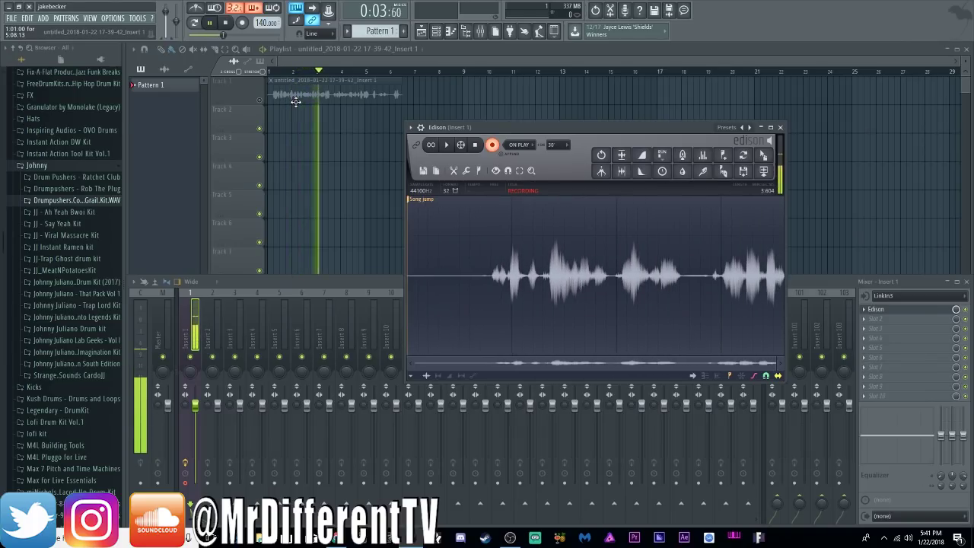
click(498, 182)
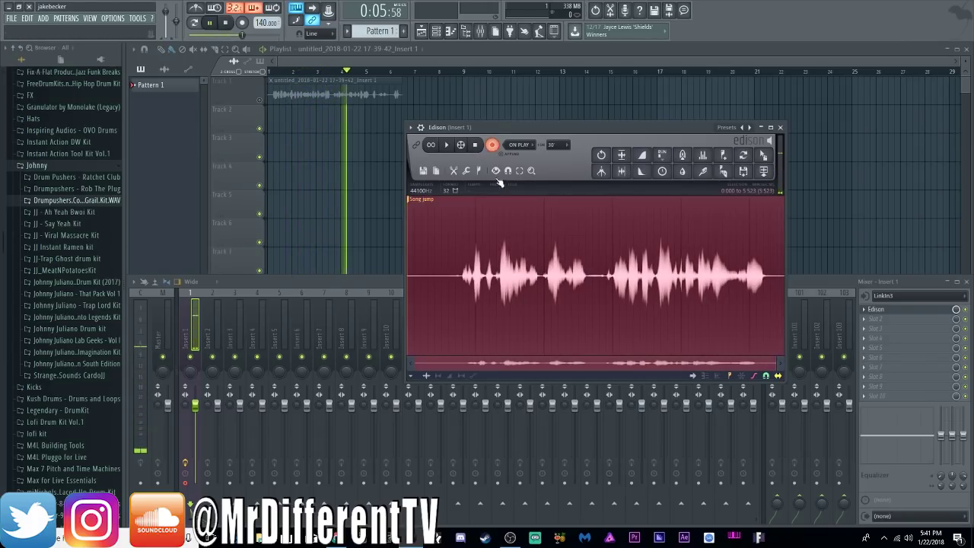
key(space)
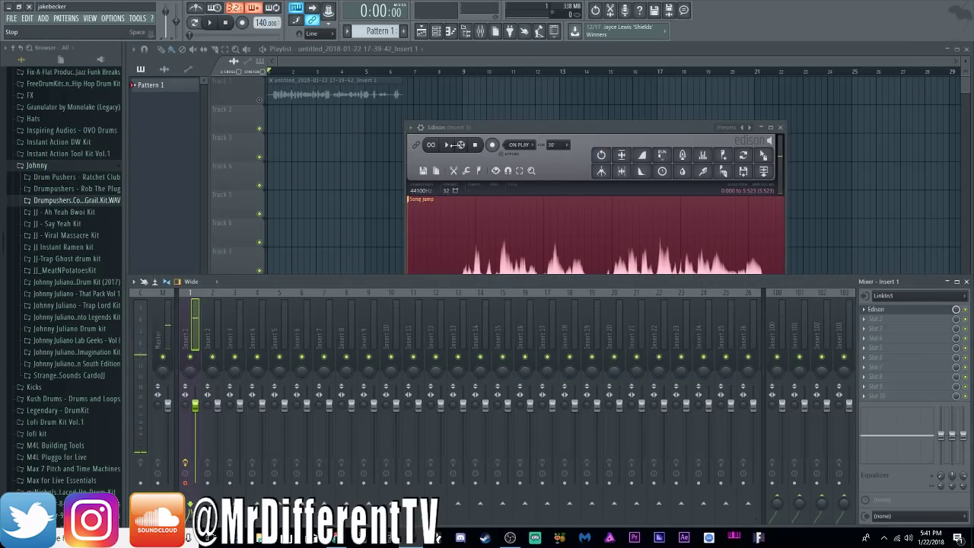
Play back and stop the recorded take in Edison
click(446, 145)
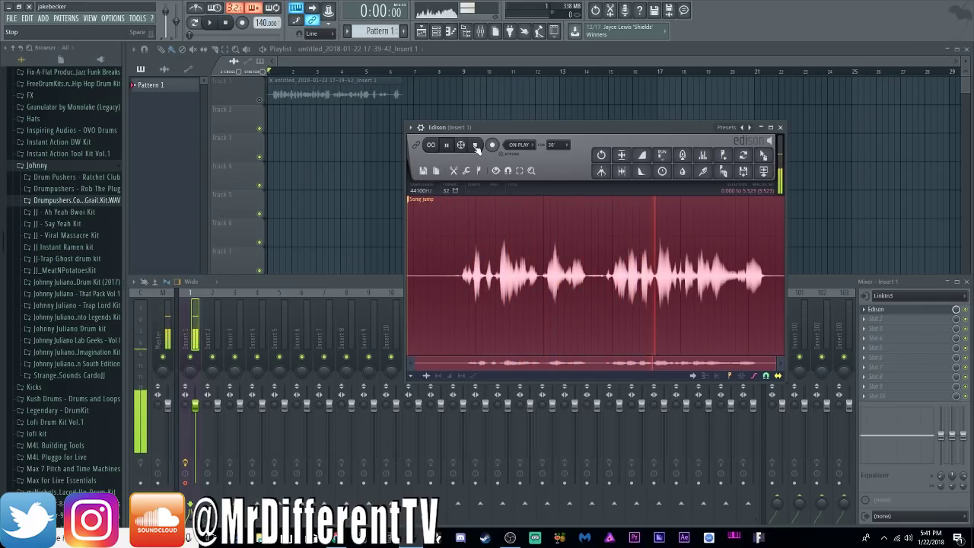
click(476, 145)
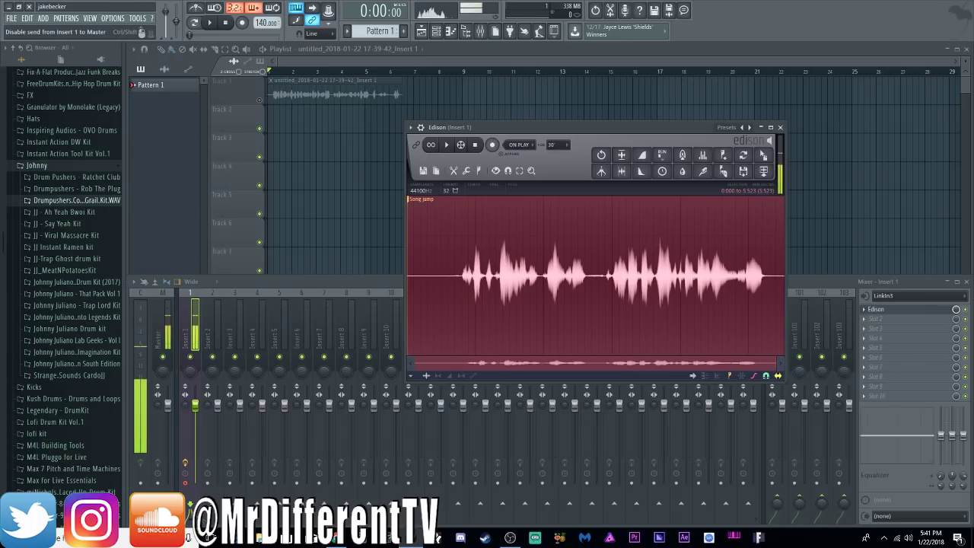
click(639, 128)
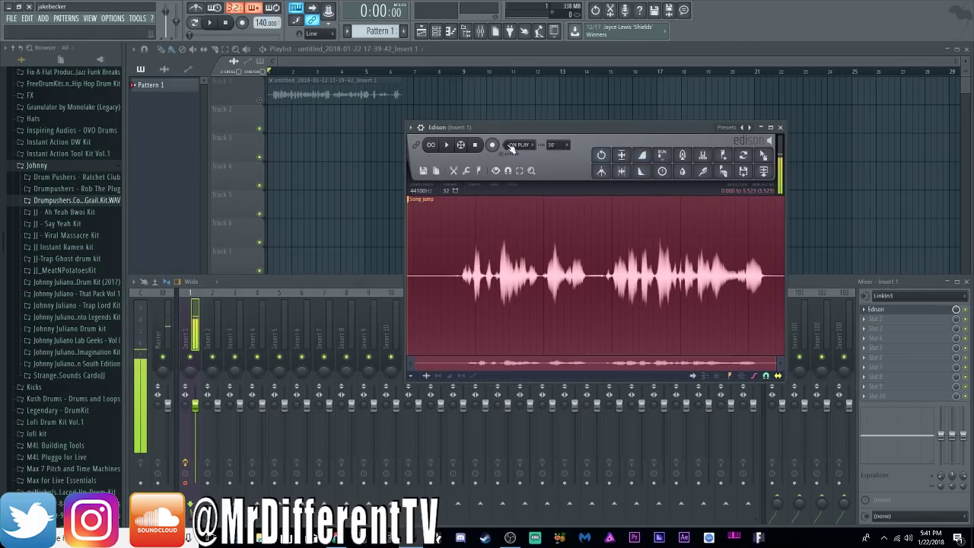
Clear the take from Edison and move Edison from Insert 1's FX slot 1 to slot 4
click(456, 172)
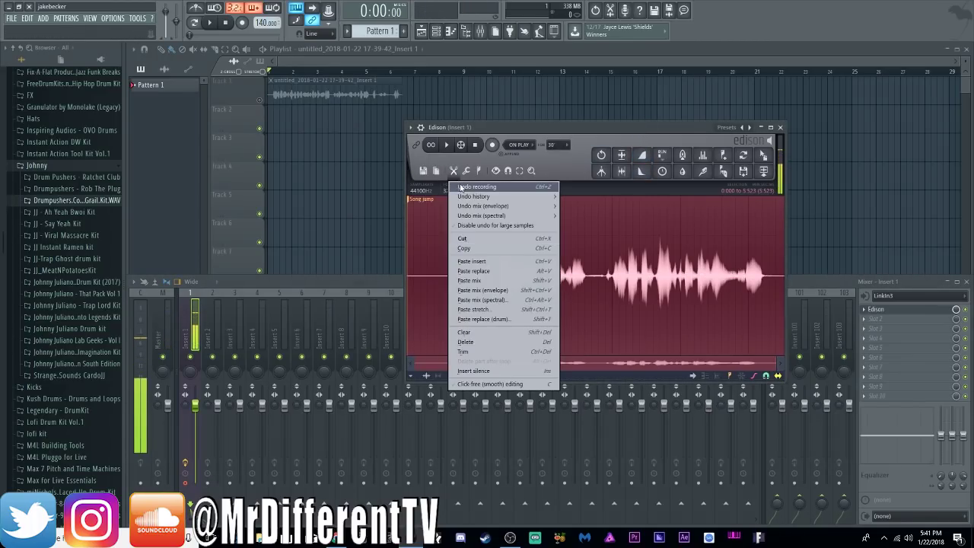
click(487, 238)
drag(598, 123, 594, 86)
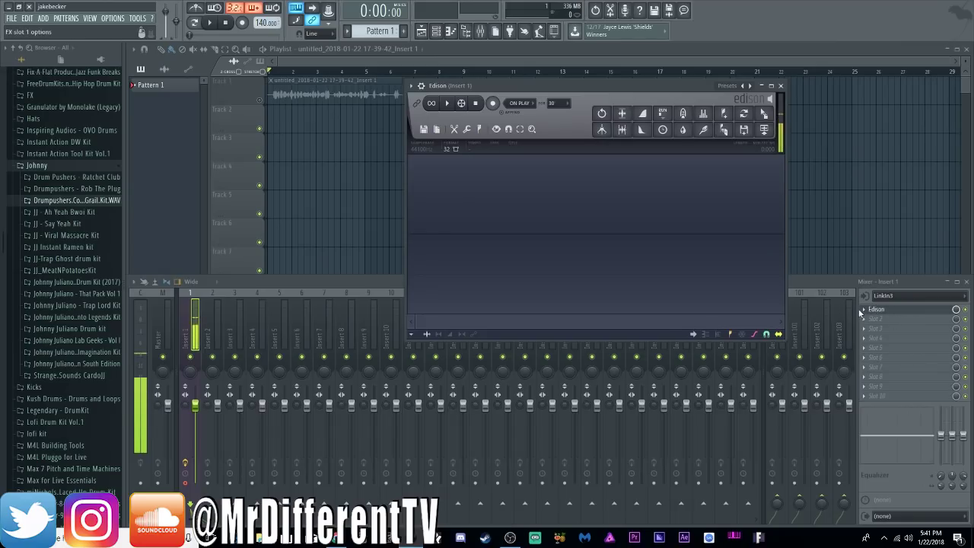
drag(883, 309, 886, 324)
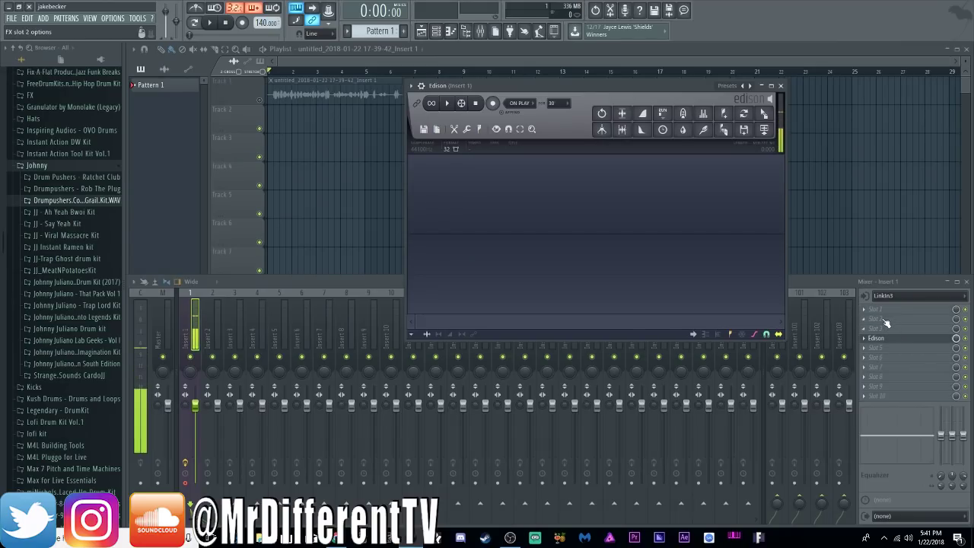
click(885, 311)
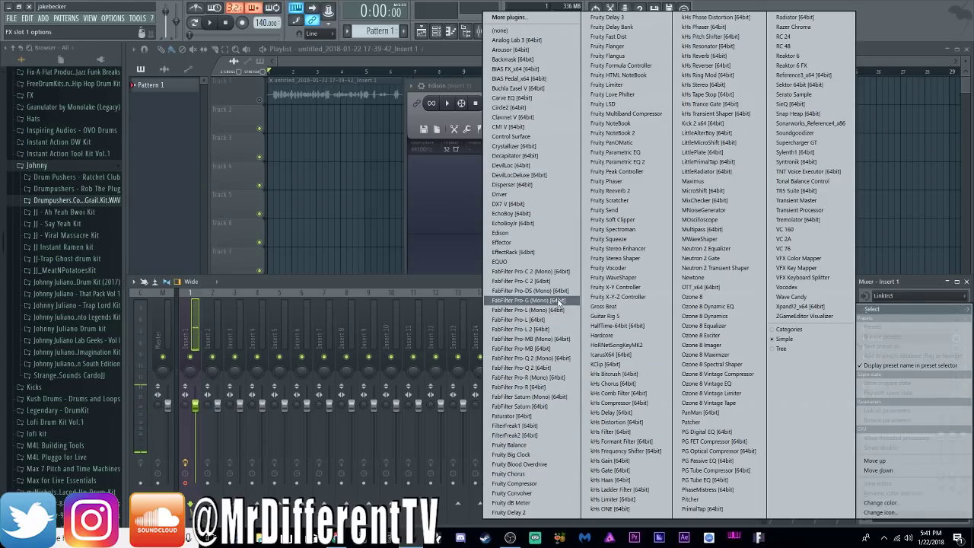
Load Fruity Reeverb 2 into Insert 1's first slot ahead of Edison, set its window aside, and arm Edison
click(611, 190)
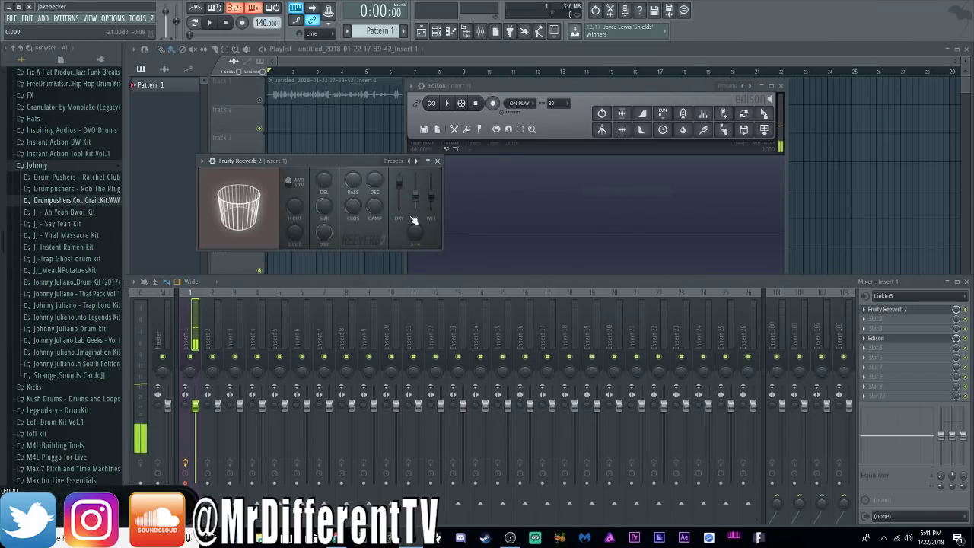
drag(360, 160, 580, 221)
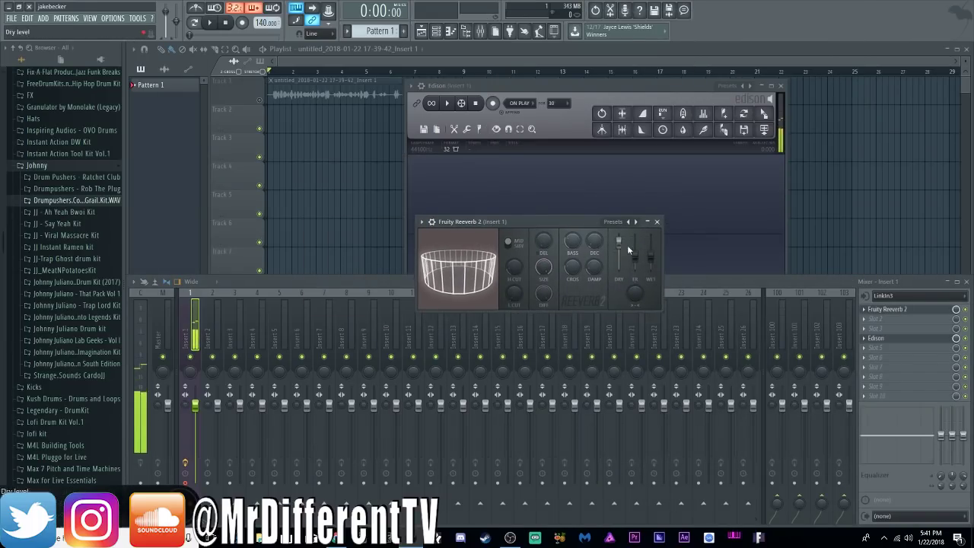
click(338, 282)
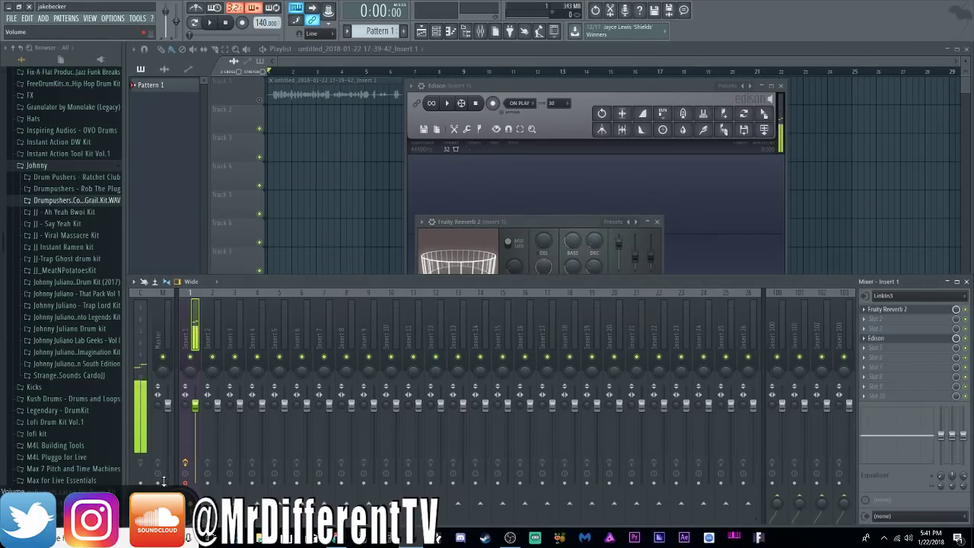
click(551, 222)
drag(550, 223, 294, 188)
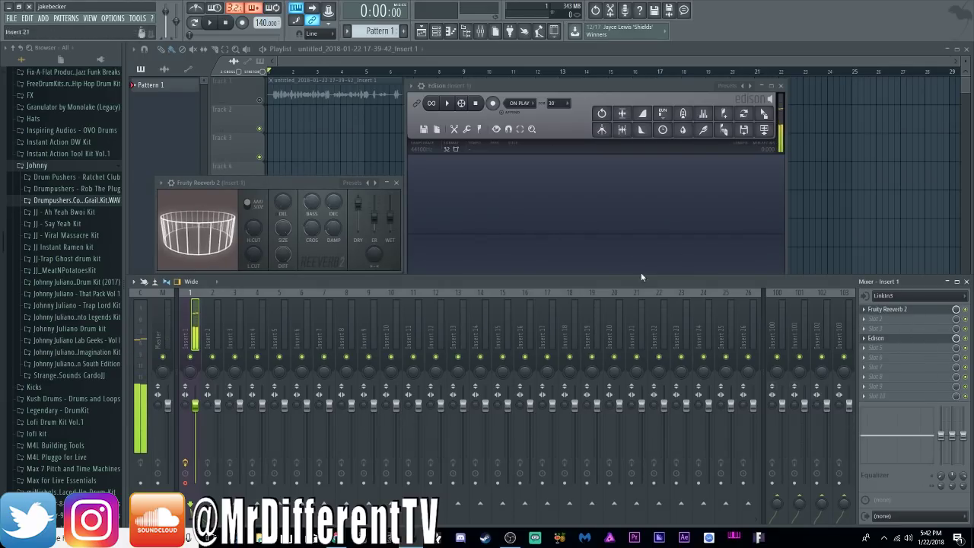
click(493, 103)
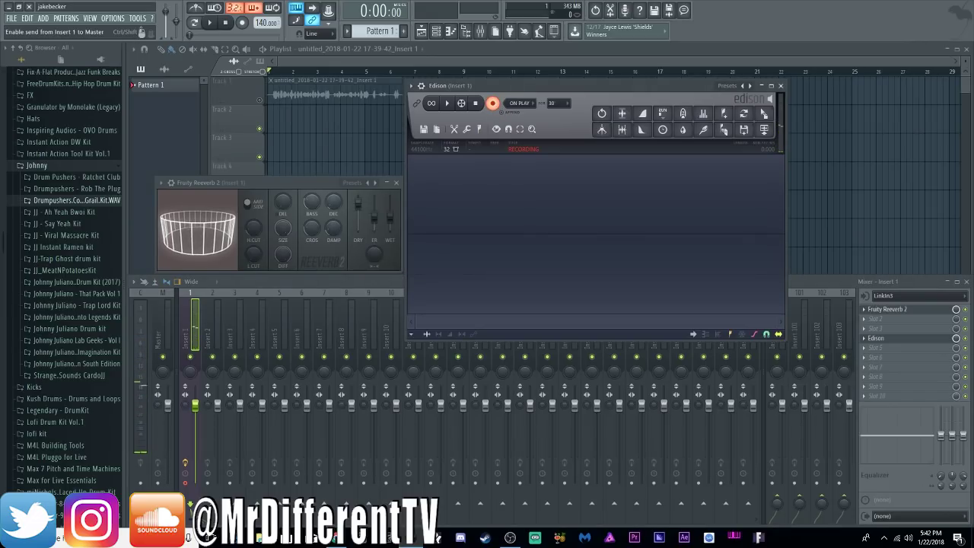
Record a vocal take of about 7.9 seconds through the reverb into Edison, then disarm Edison
click(210, 23)
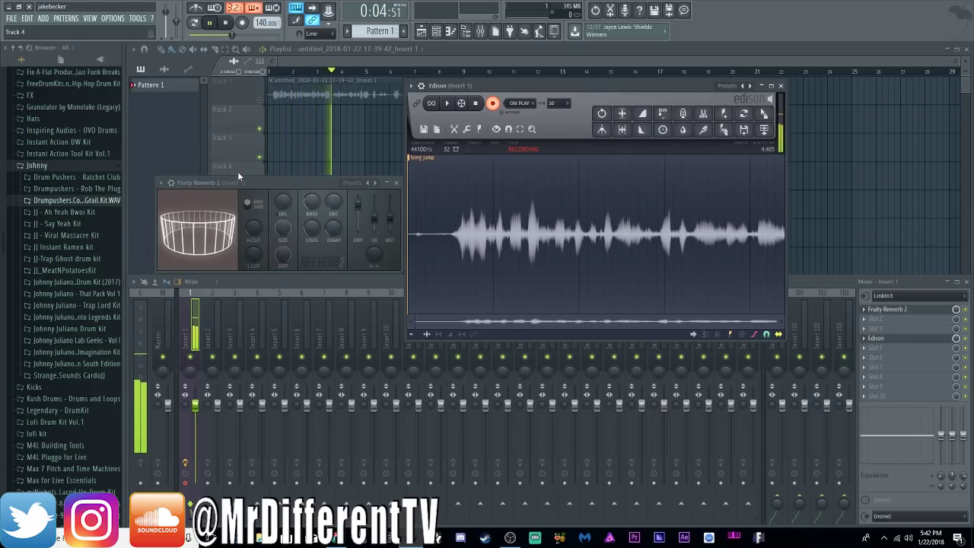
click(226, 23)
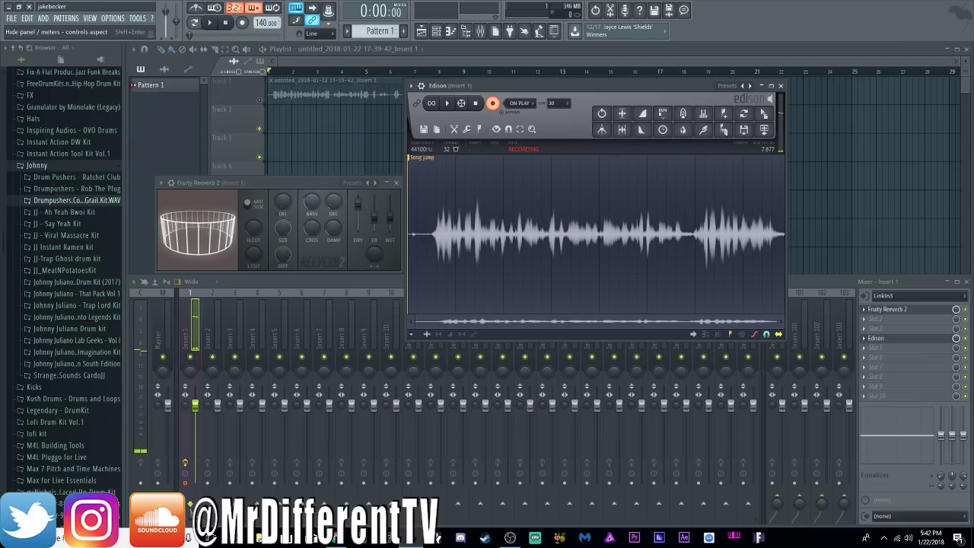
click(492, 104)
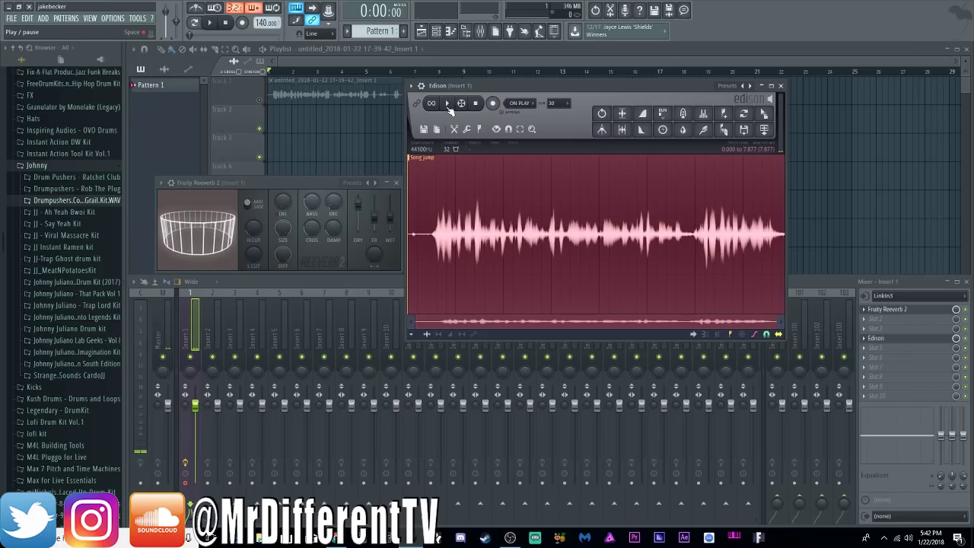
Audition the new reverb take in Edison, then bring Edison's window back to the front
click(448, 104)
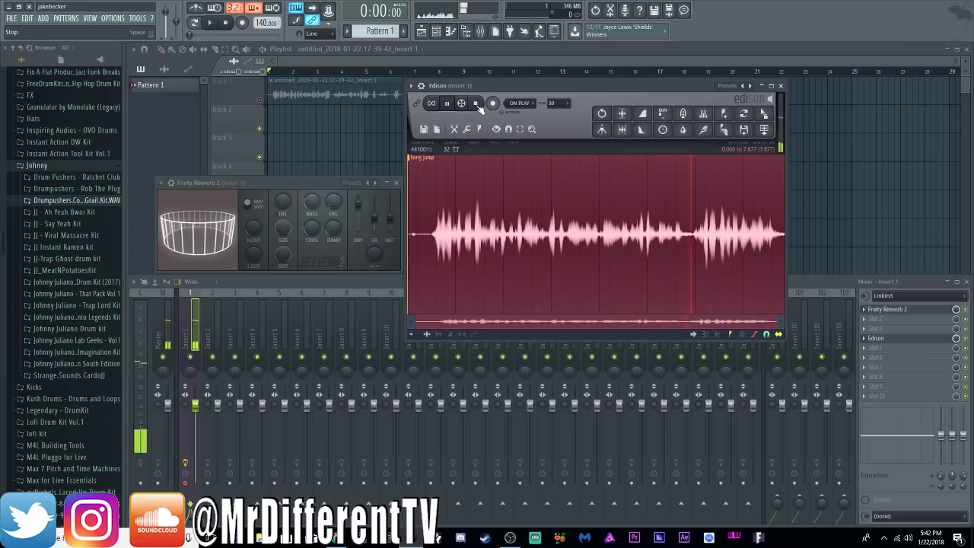
click(477, 104)
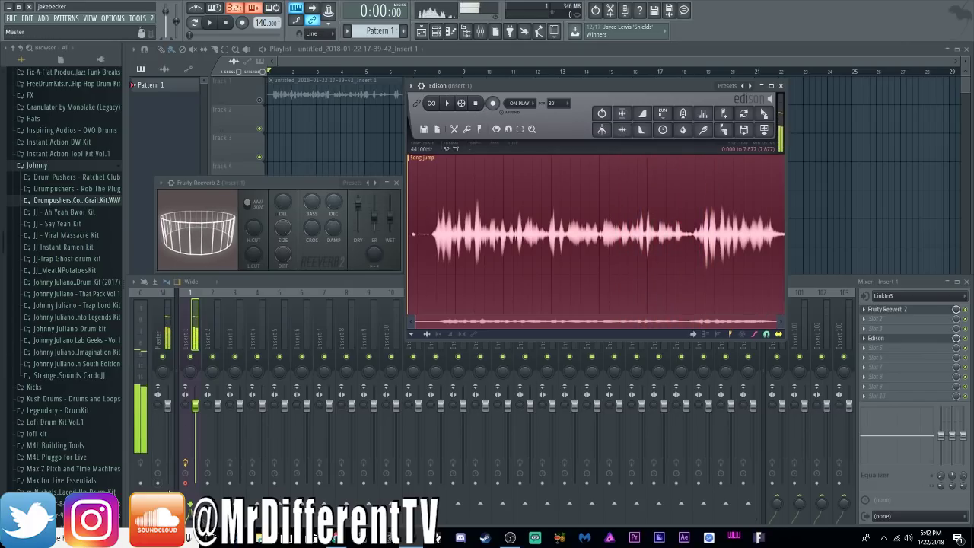
click(162, 462)
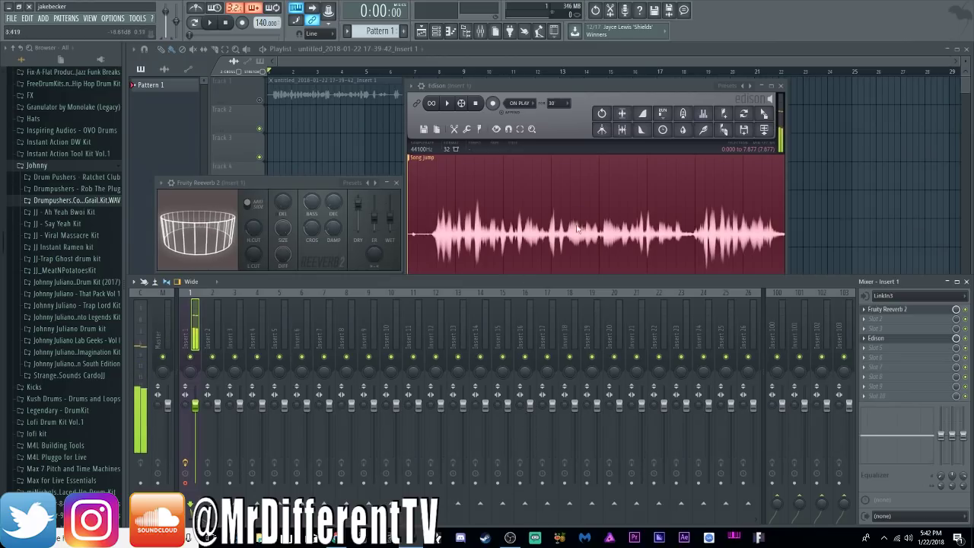
click(607, 92)
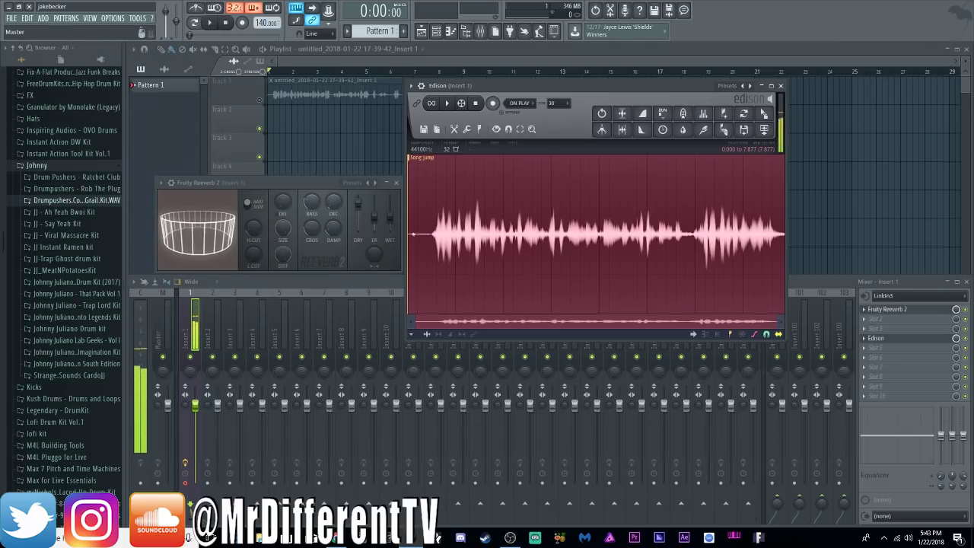
key(F9)
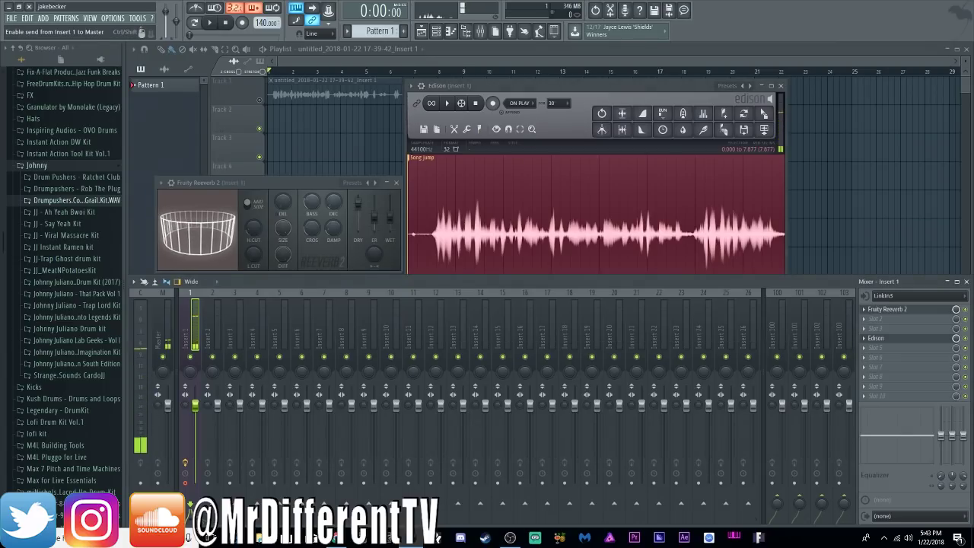